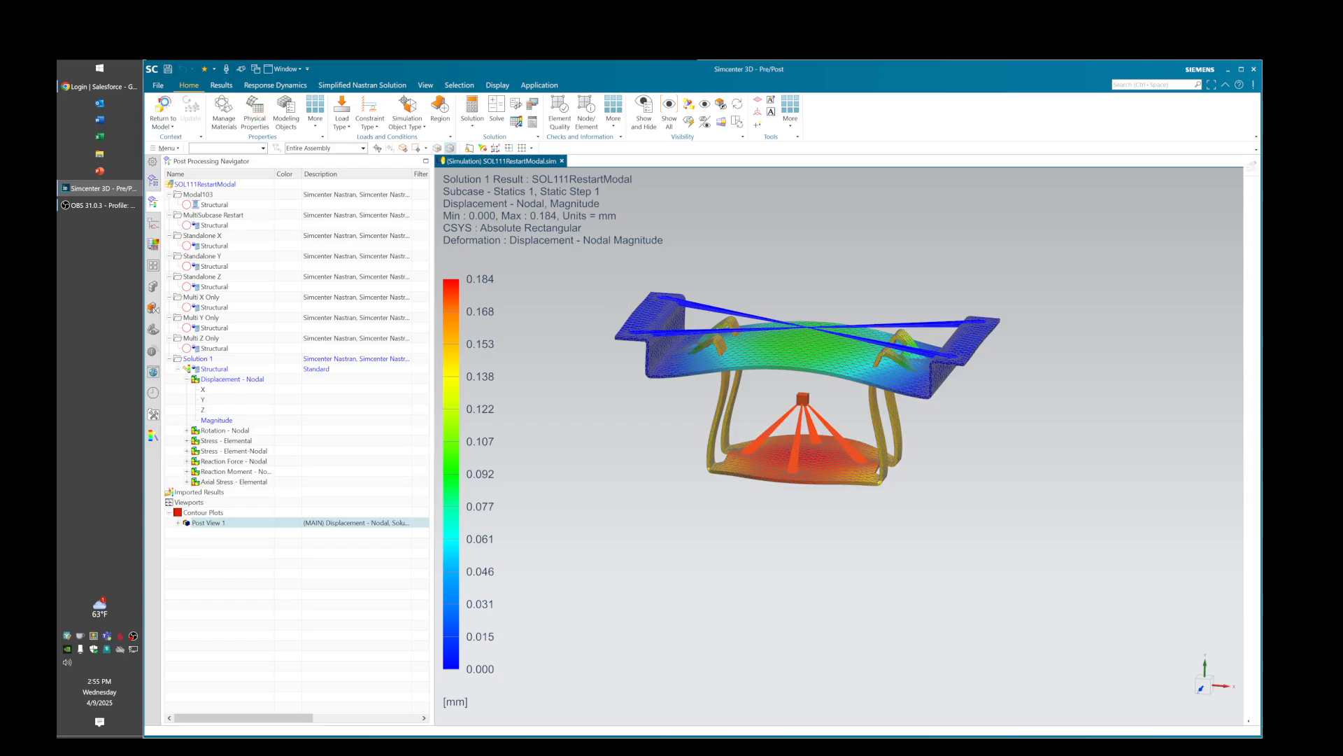
Step: Return from the results to the model to examine the mesh and the loads beneath the lower plate
click(163, 108)
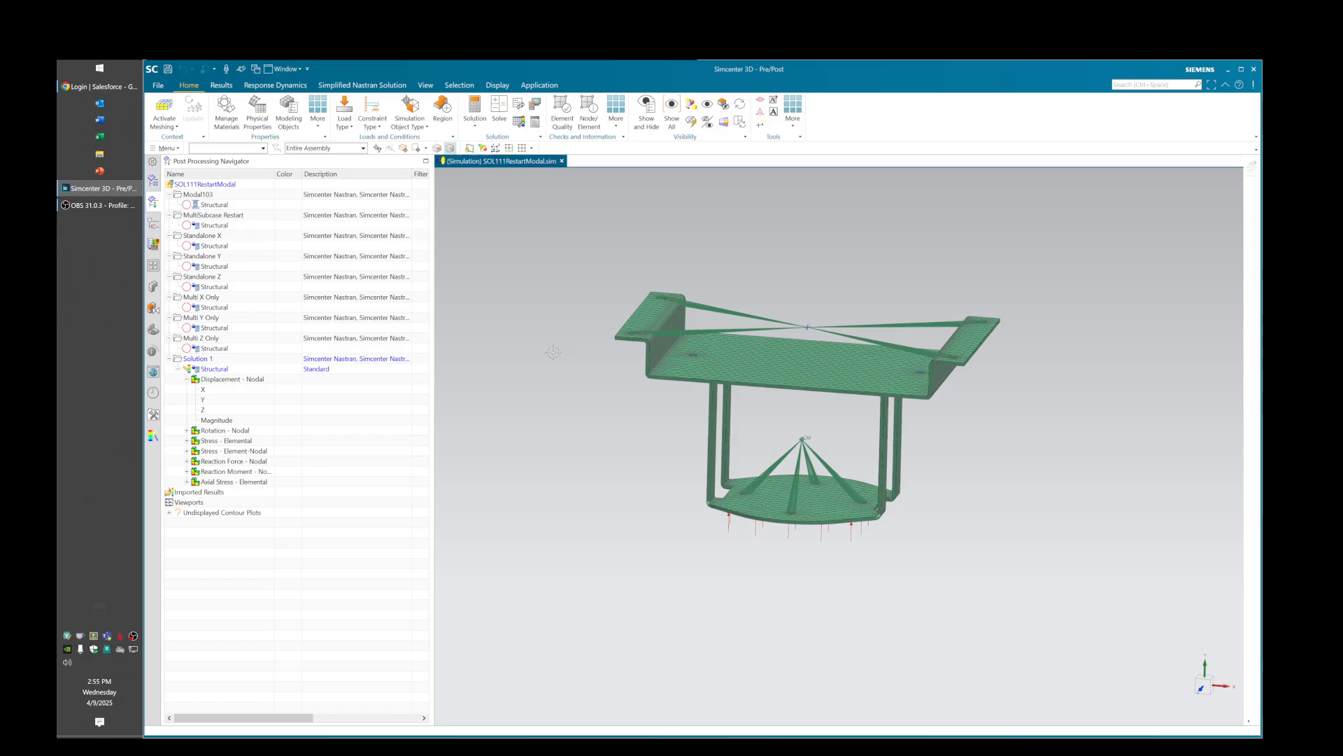
middle_drag(639, 401, 653, 381)
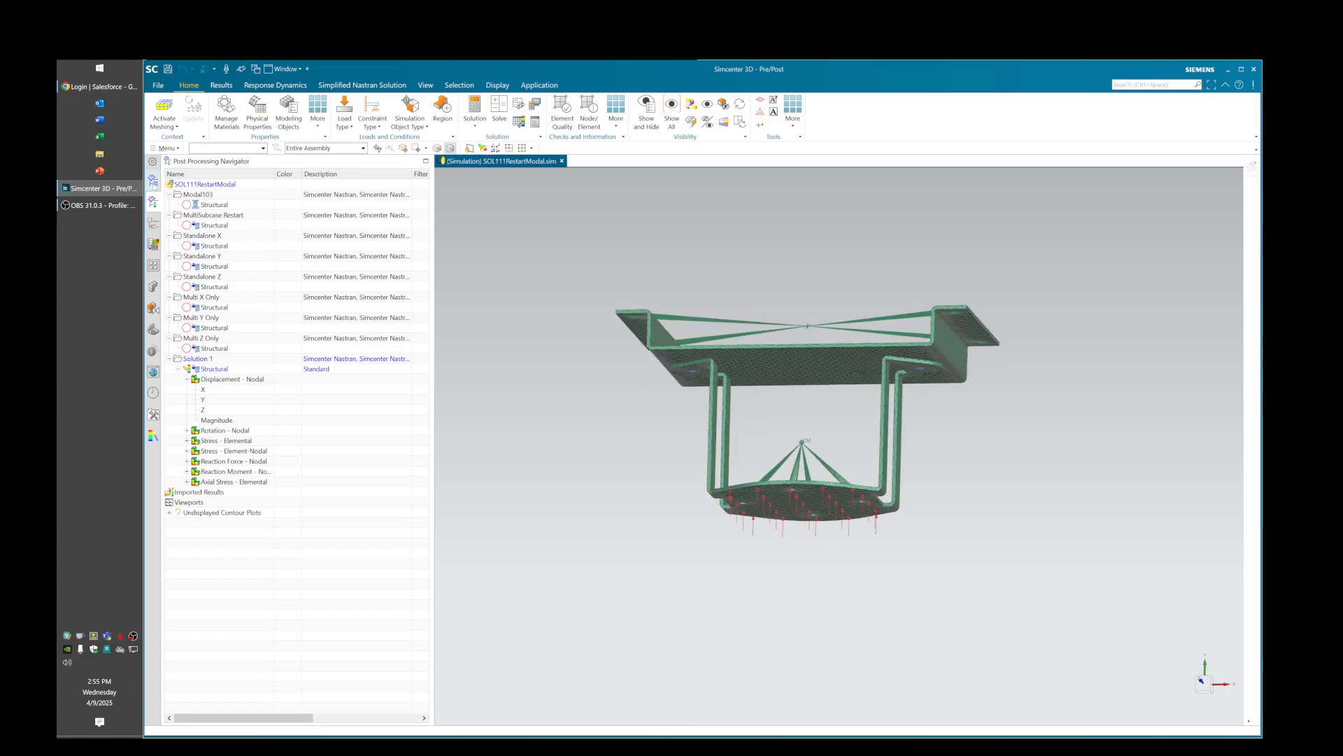
click(153, 182)
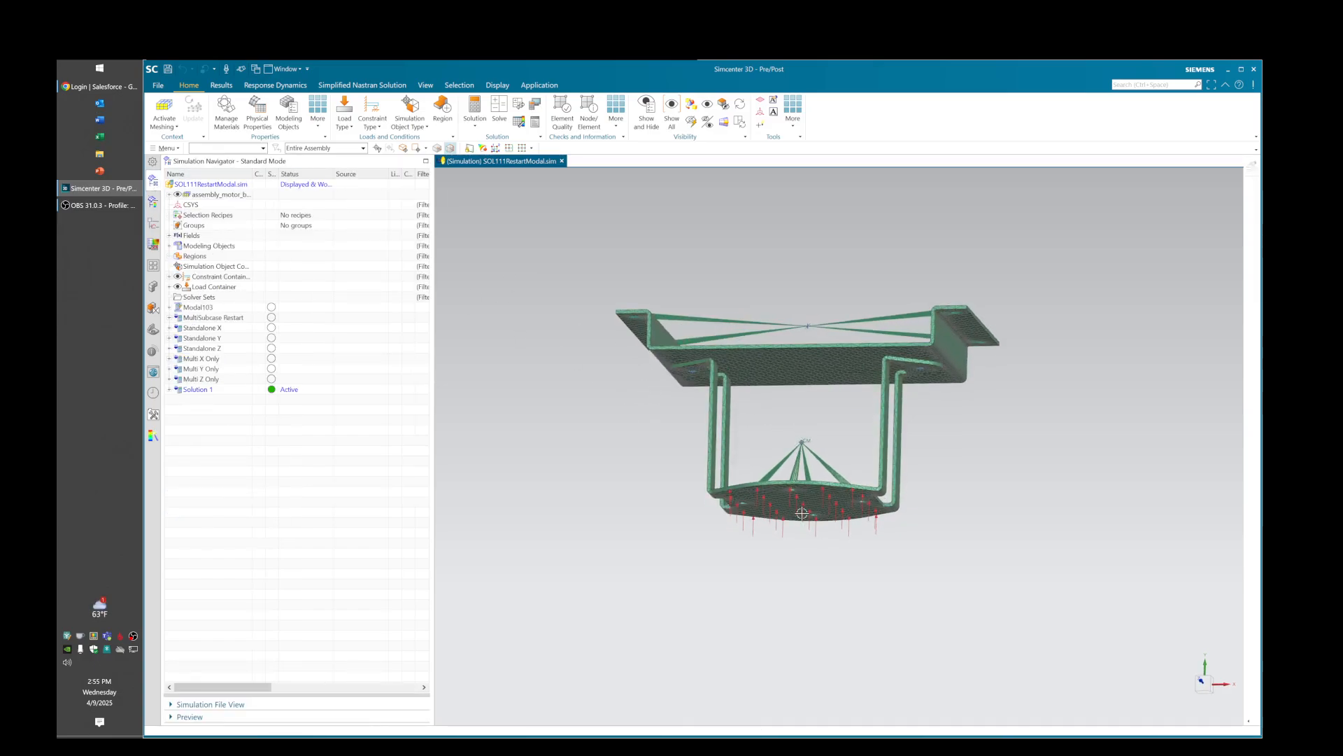
middle_drag(829, 404, 810, 441)
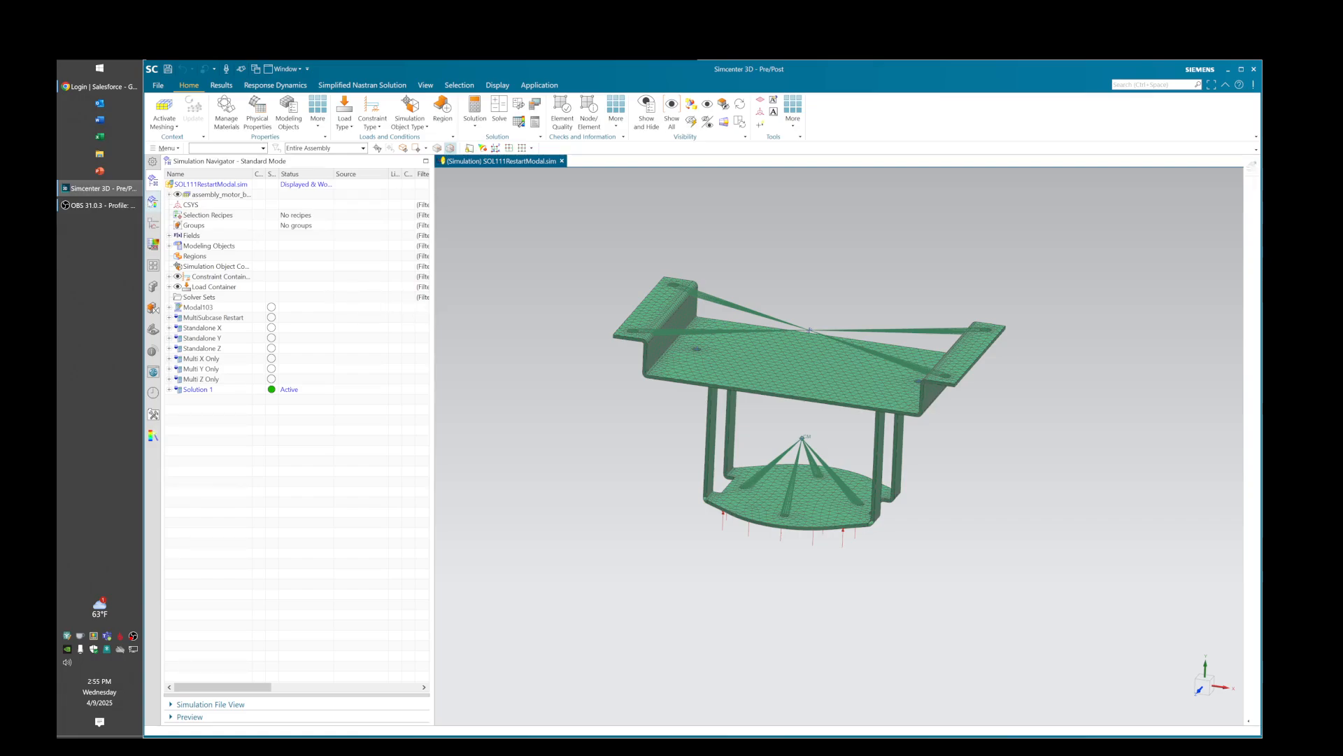
Step: Plot the nodal displacement magnitude of Solution 1
click(153, 203)
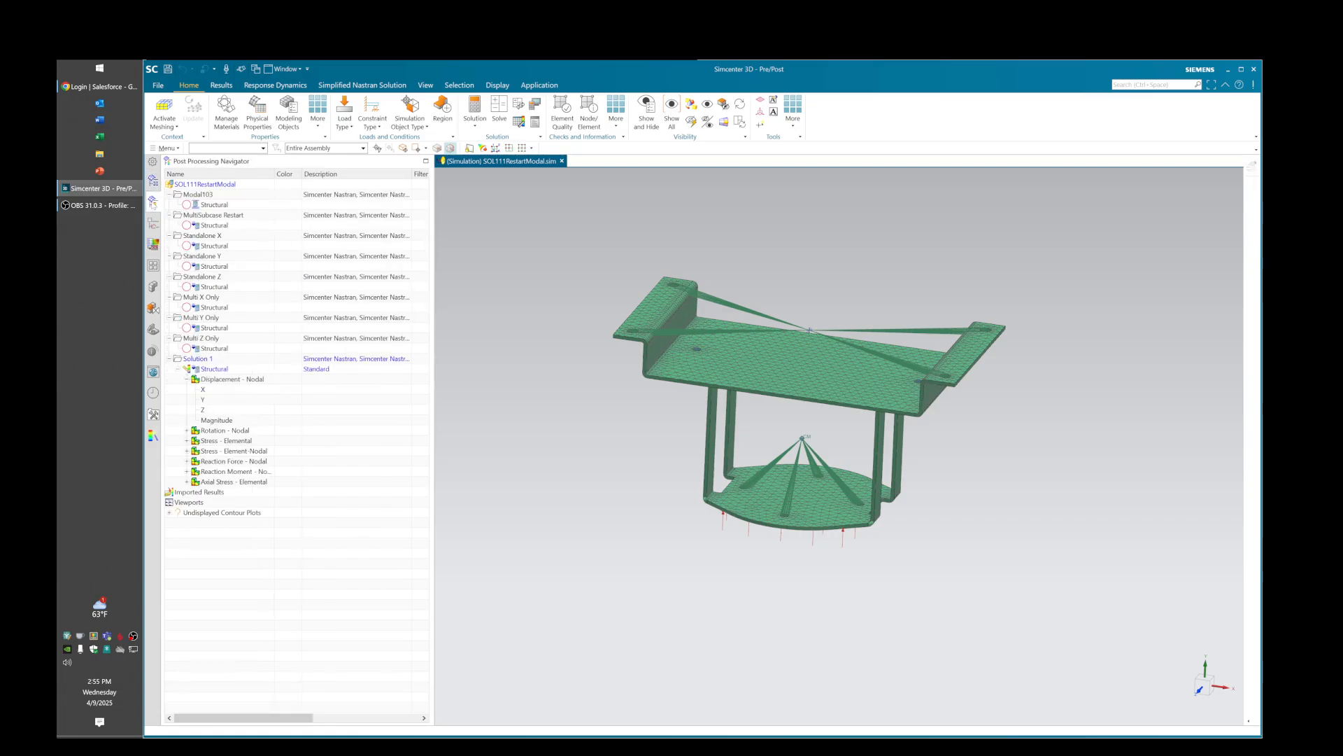
double_click(218, 420)
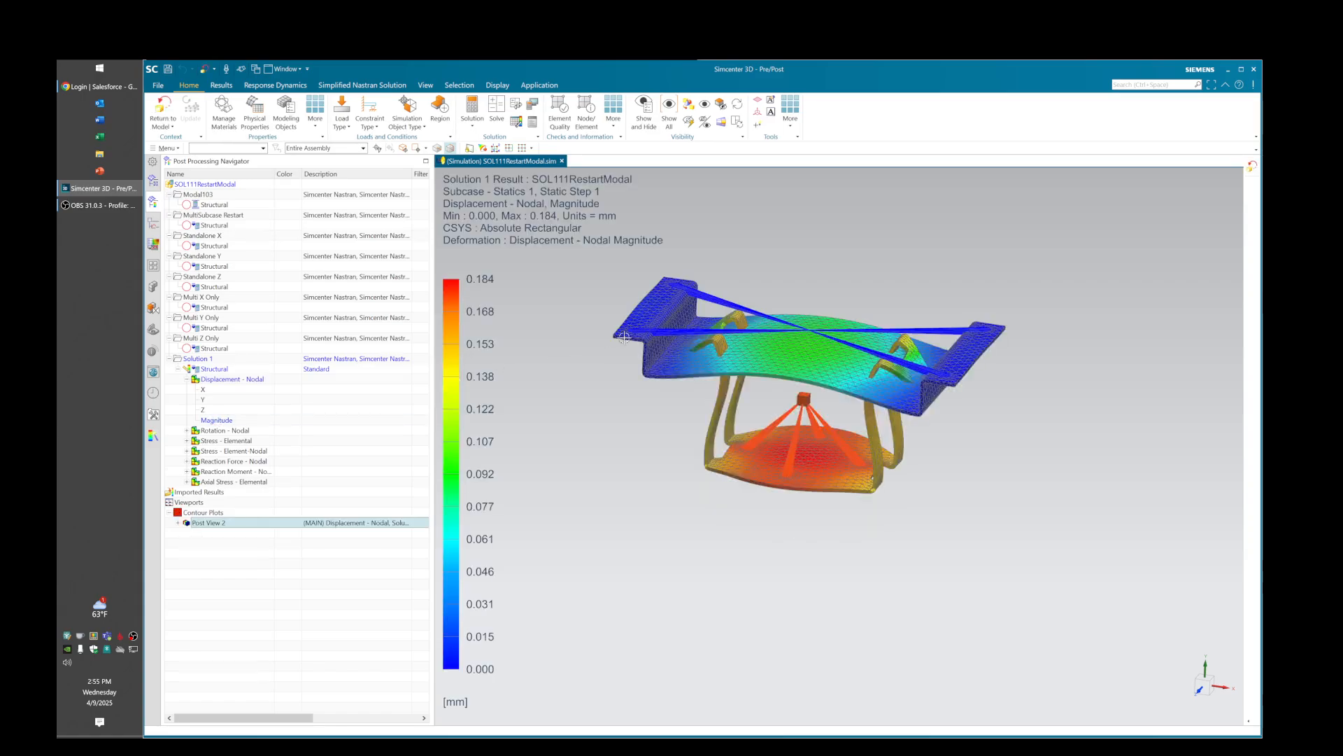
click(221, 85)
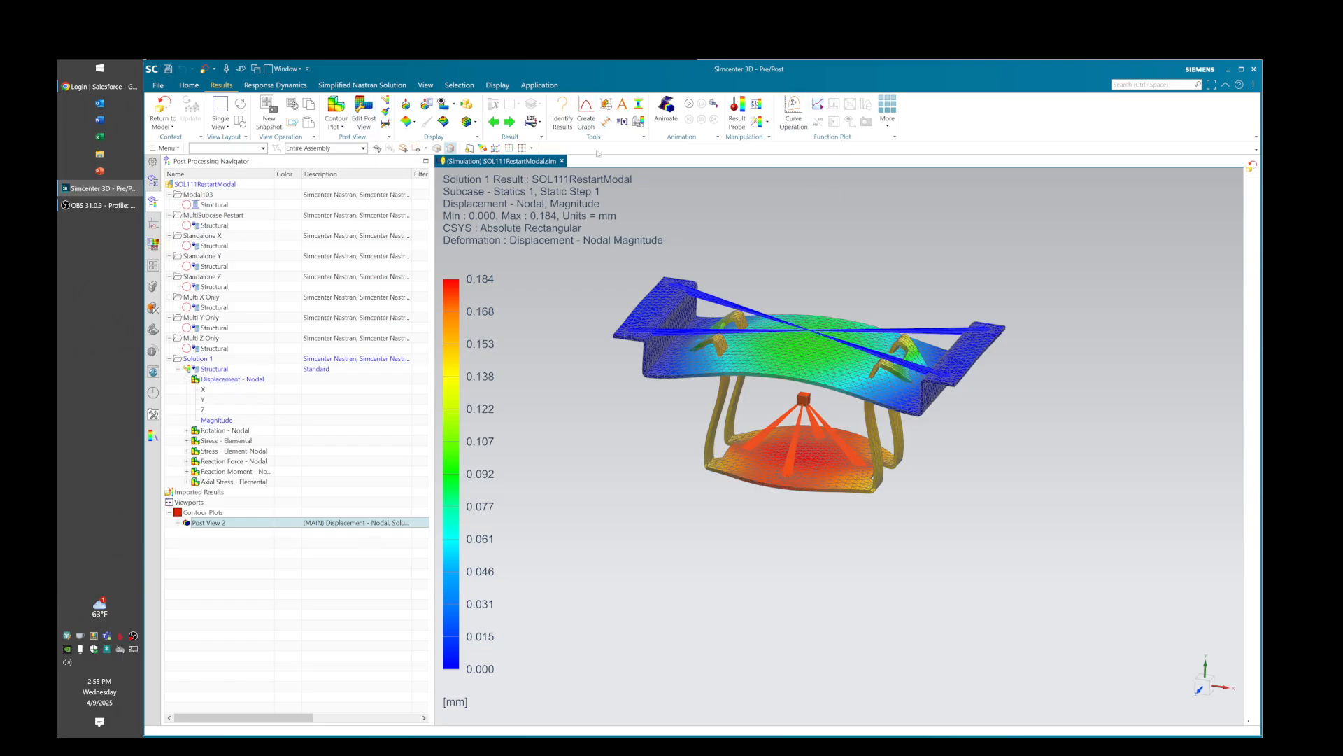
Step: Open the Layer Visible in View settings for view ANALYSIS_1 and make layer 1 visible
click(166, 148)
click(467, 227)
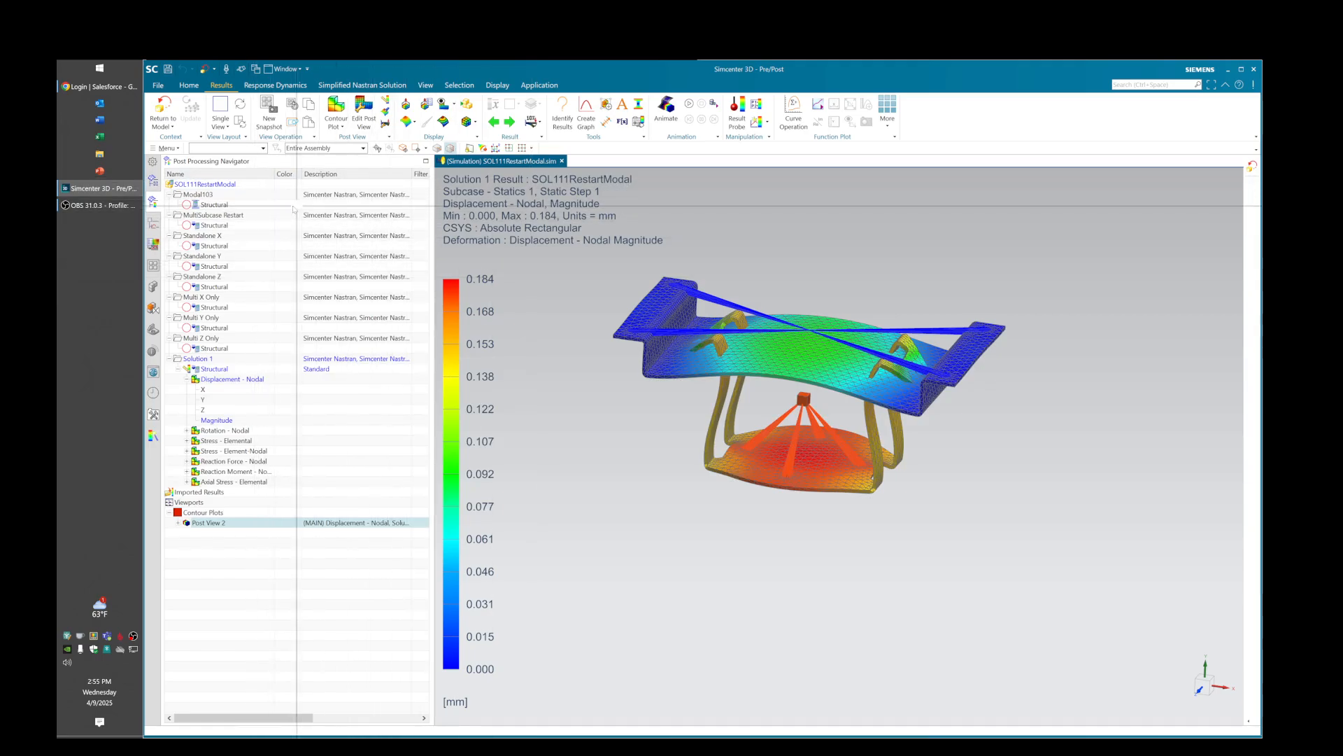
click(167, 147)
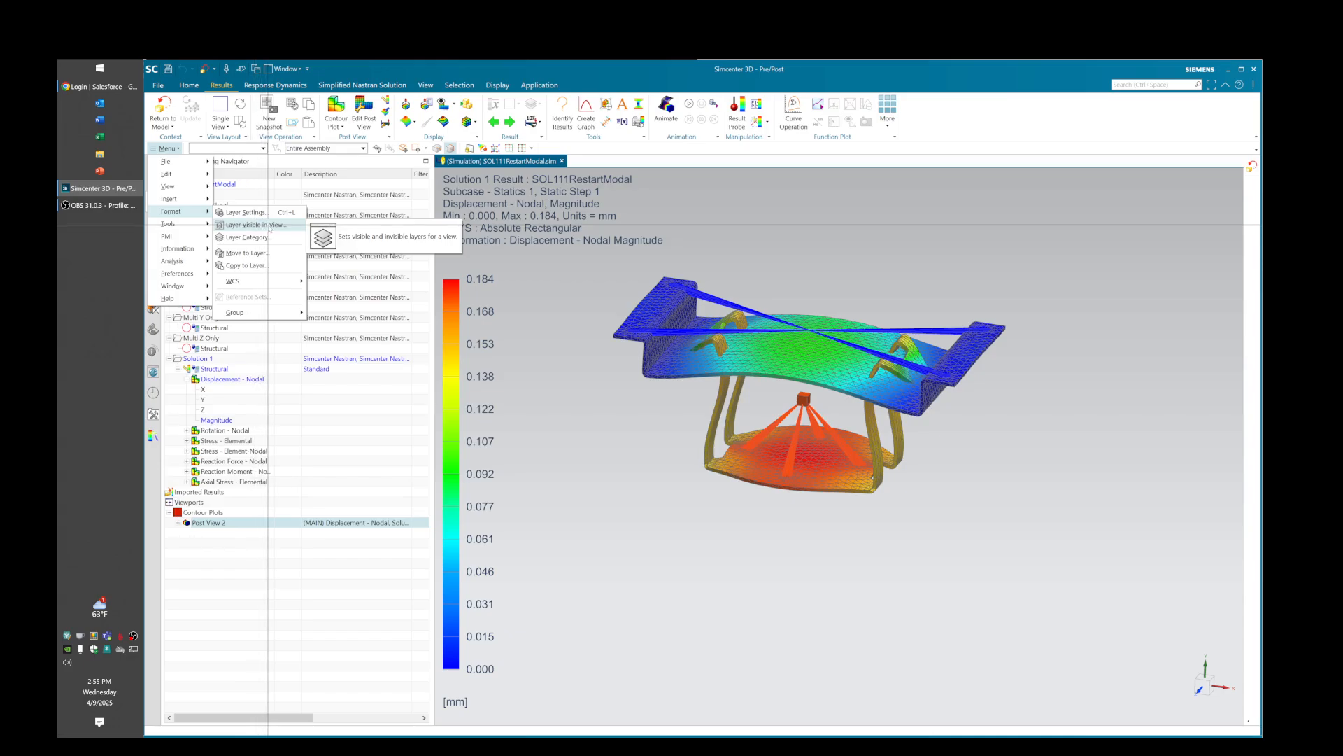
click(255, 224)
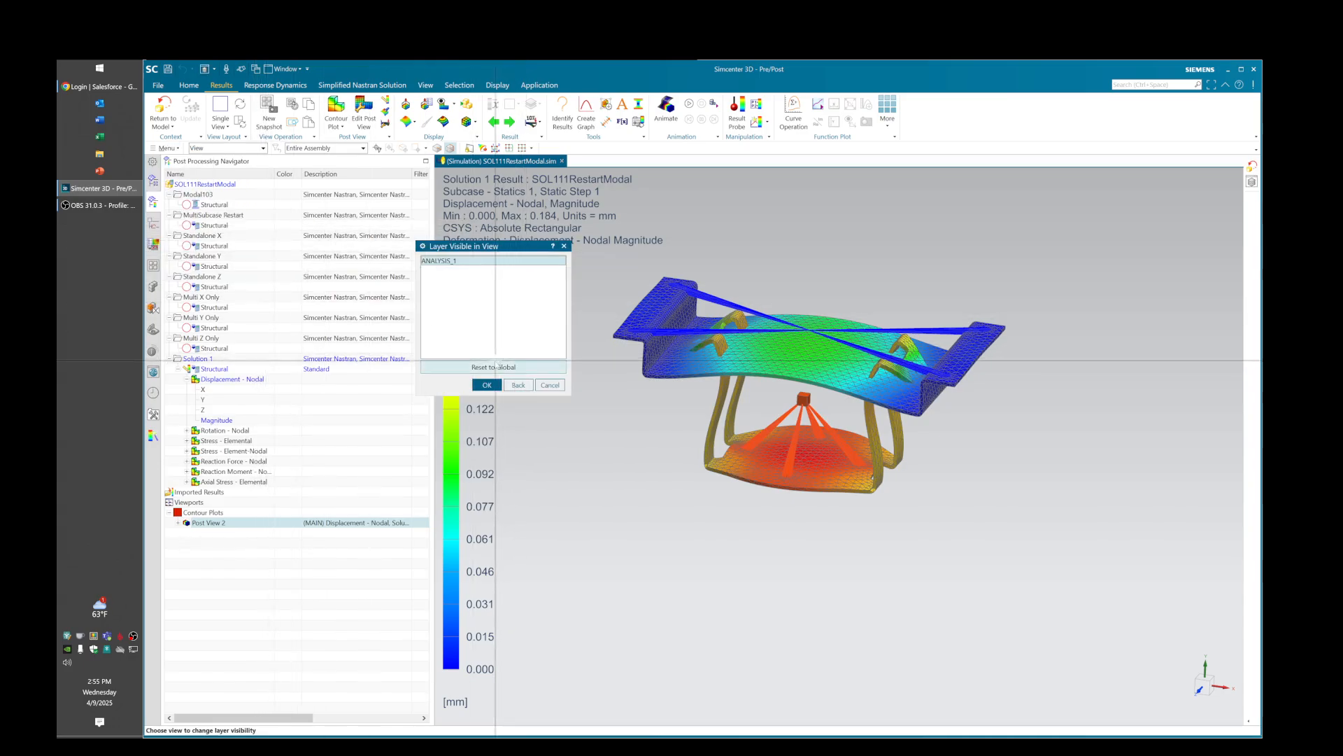
double_click(441, 260)
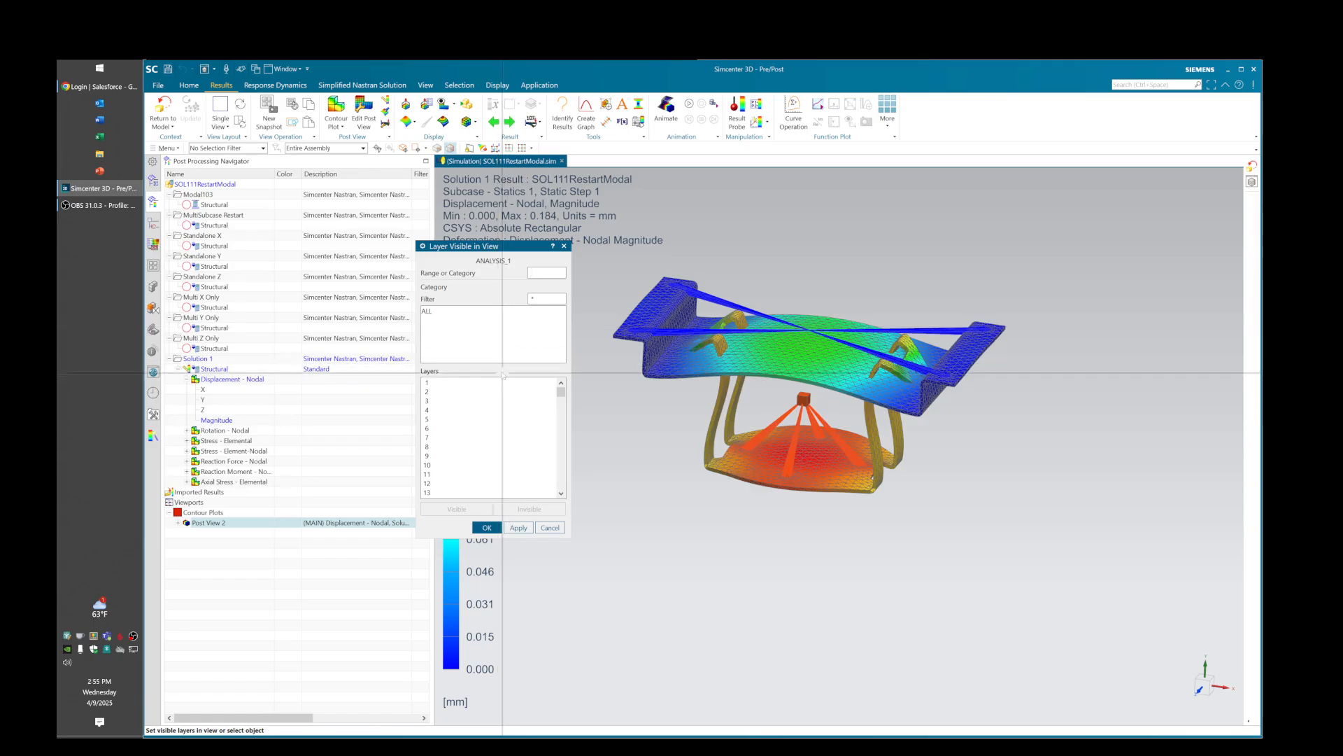
click(447, 384)
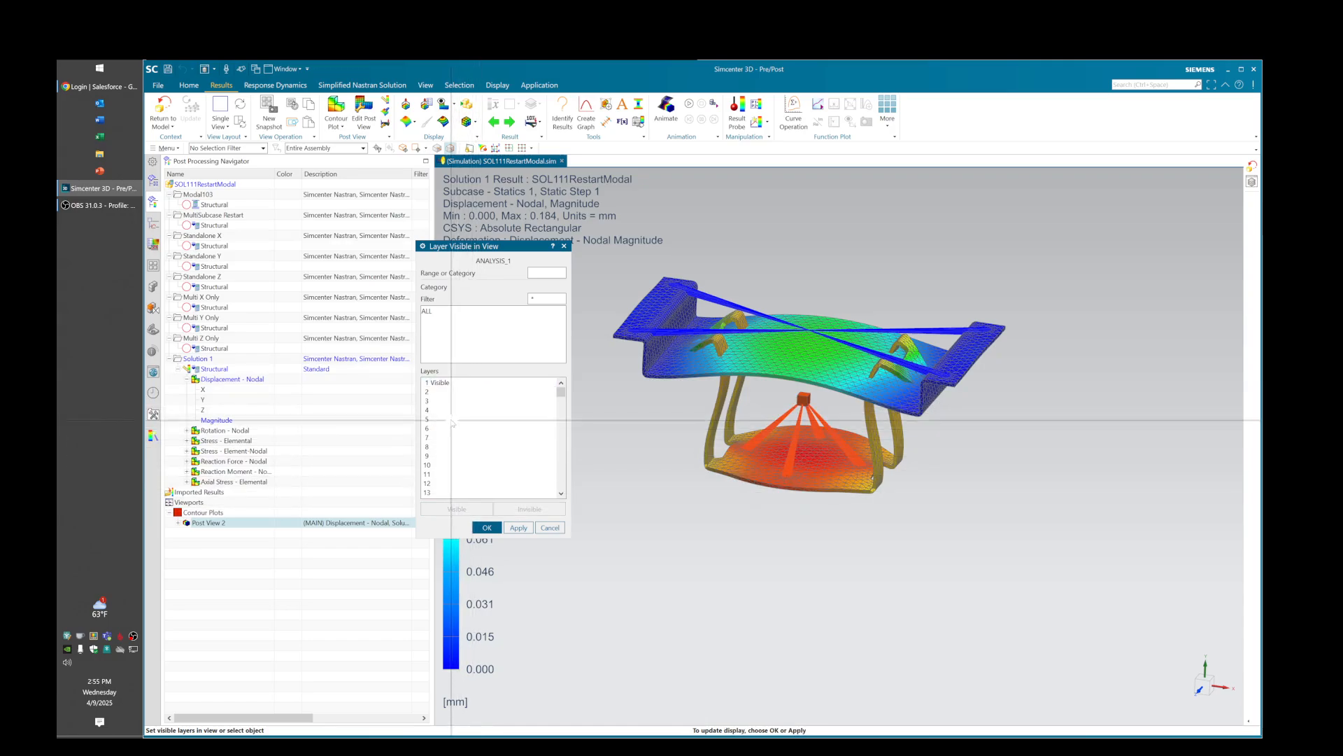
Step: Make the remaining layers 2 to 256 visible in the ANALYSIS_1 view and accept the layer settings
click(448, 392)
drag(562, 393, 561, 525)
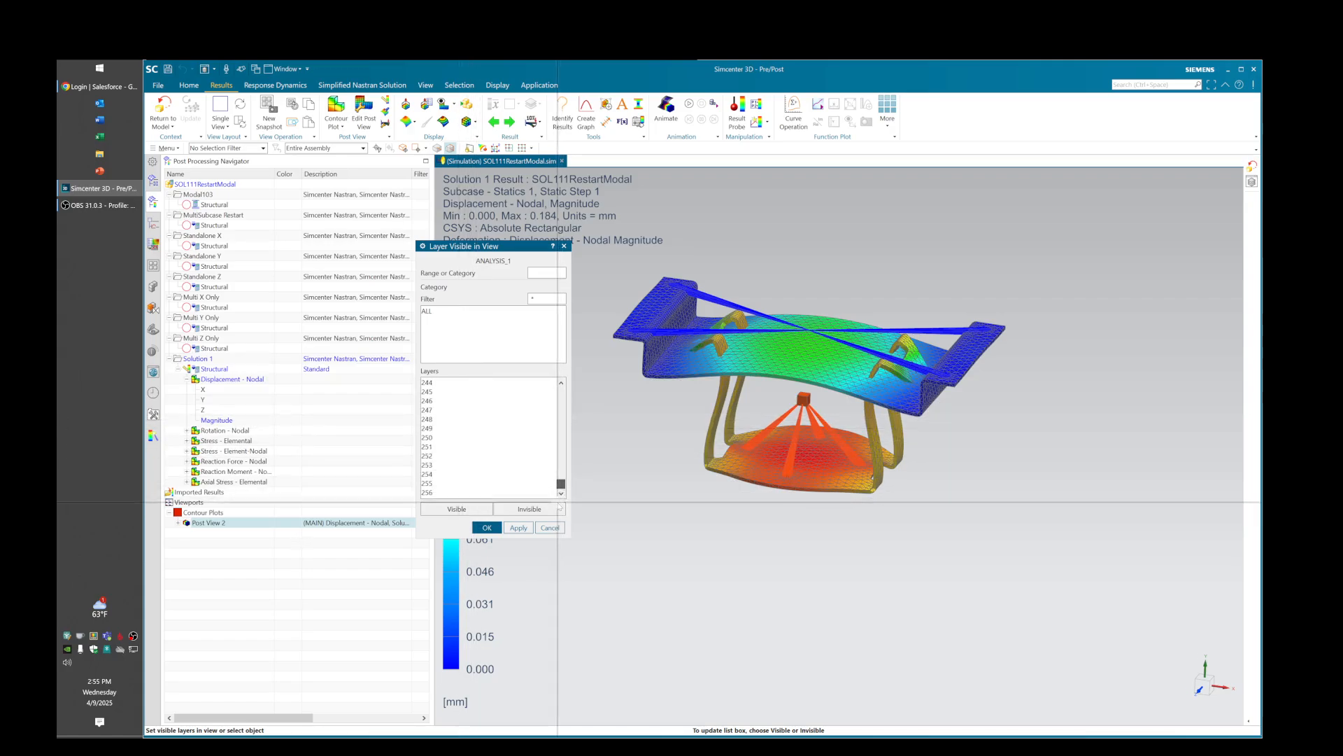
shift+click(456, 492)
click(452, 510)
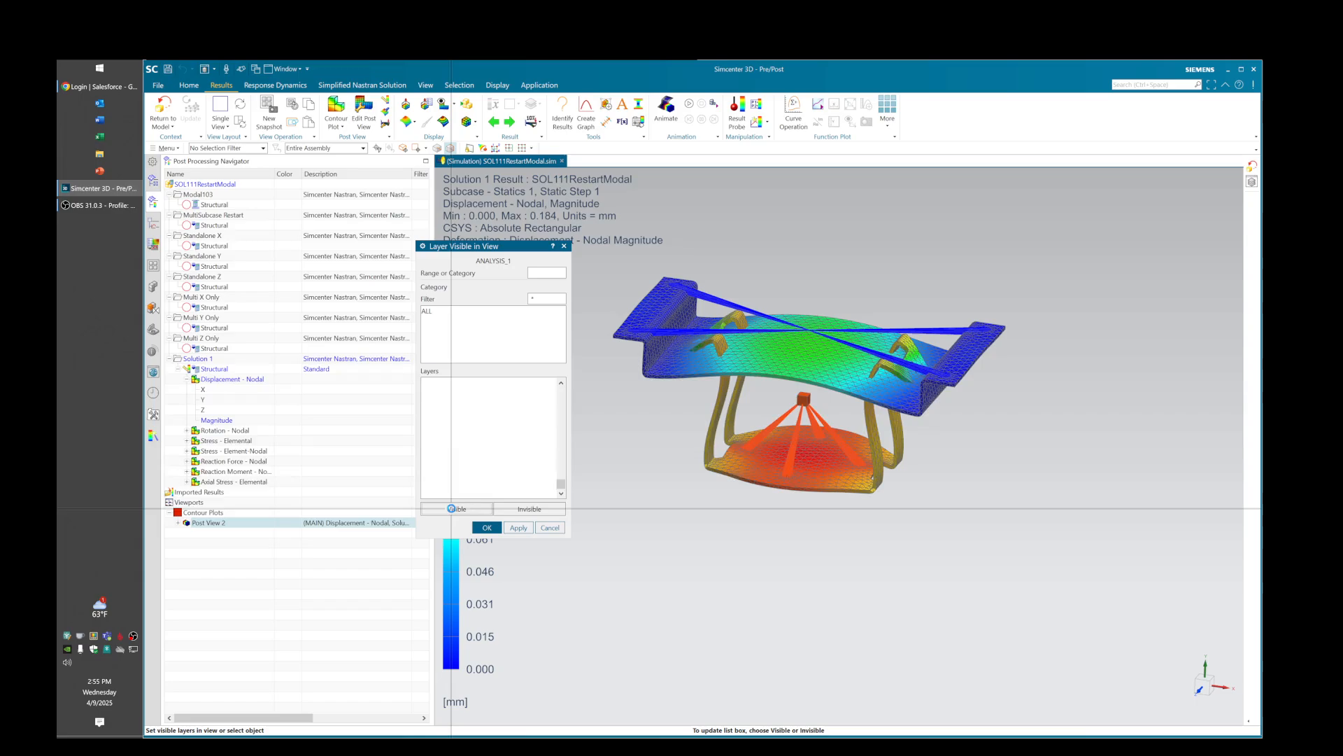
click(488, 527)
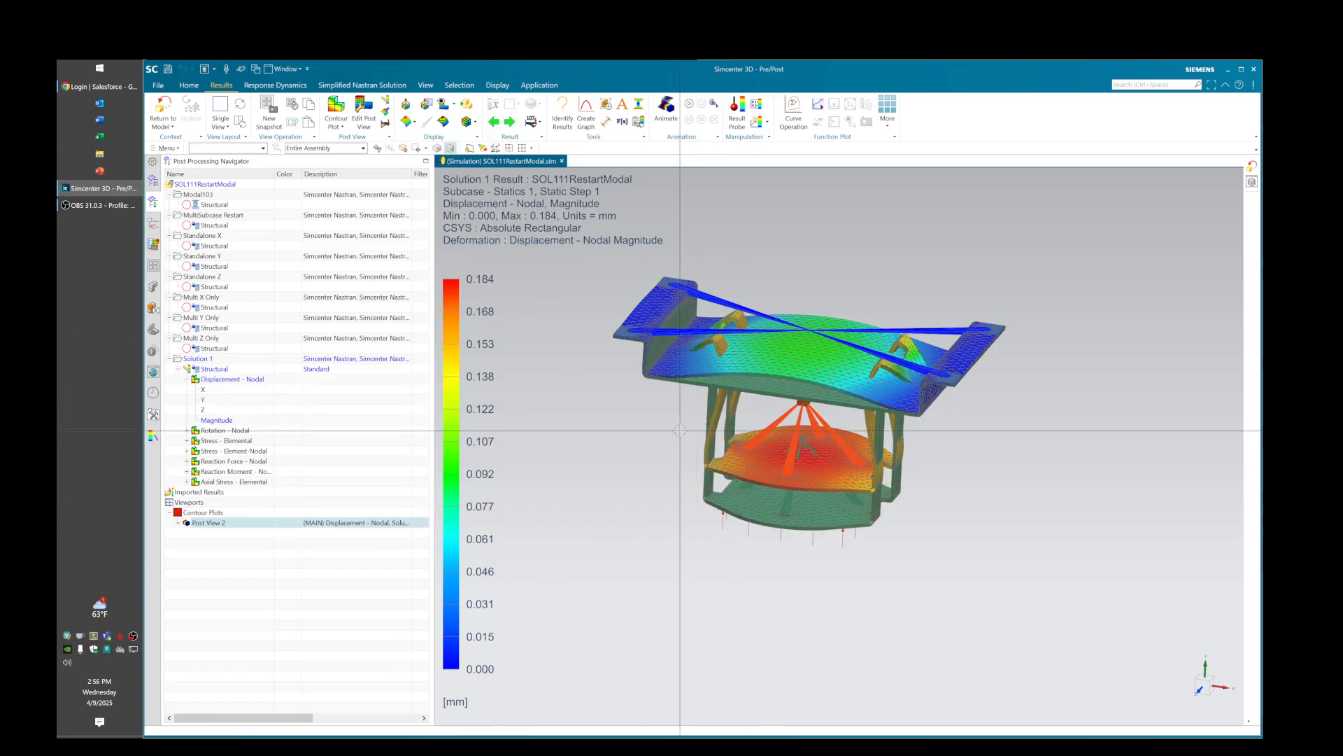
Step: Turn off the deformation display of the displacement plot
middle_drag(680, 430, 812, 428)
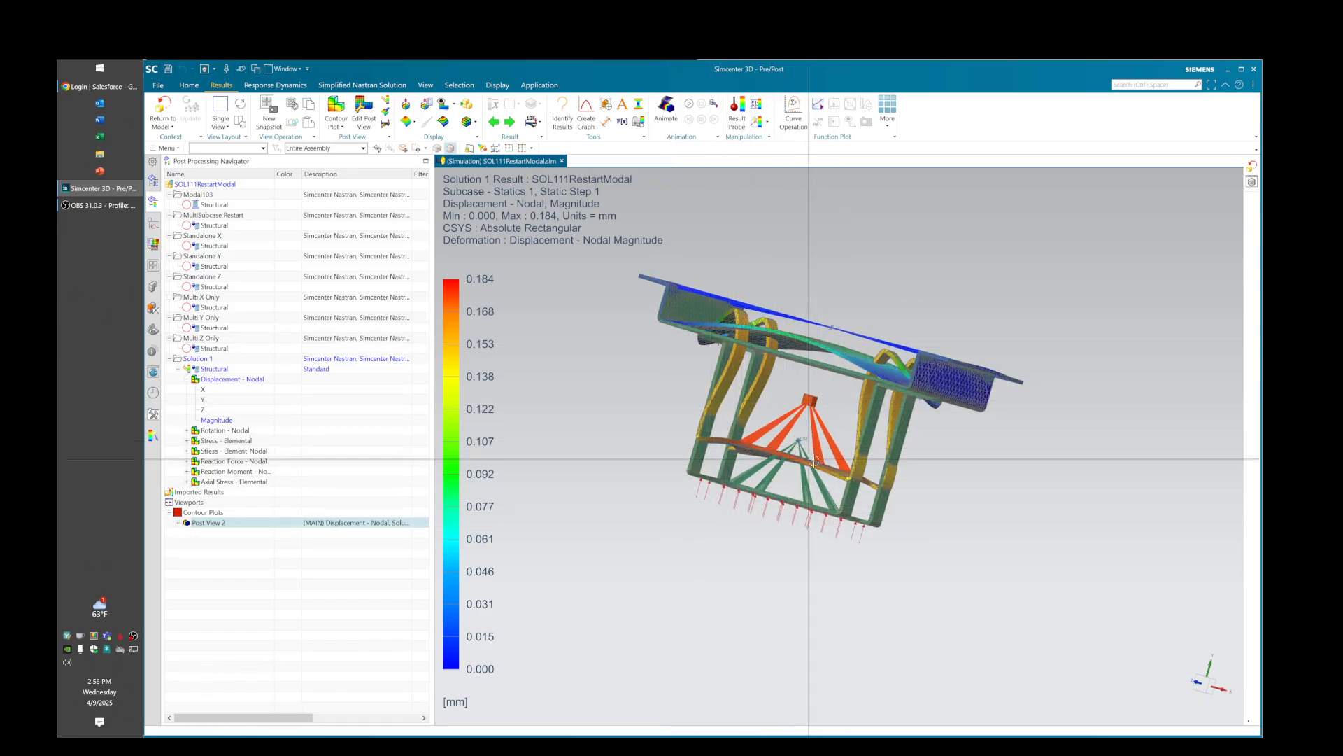
middle_drag(797, 418, 724, 490)
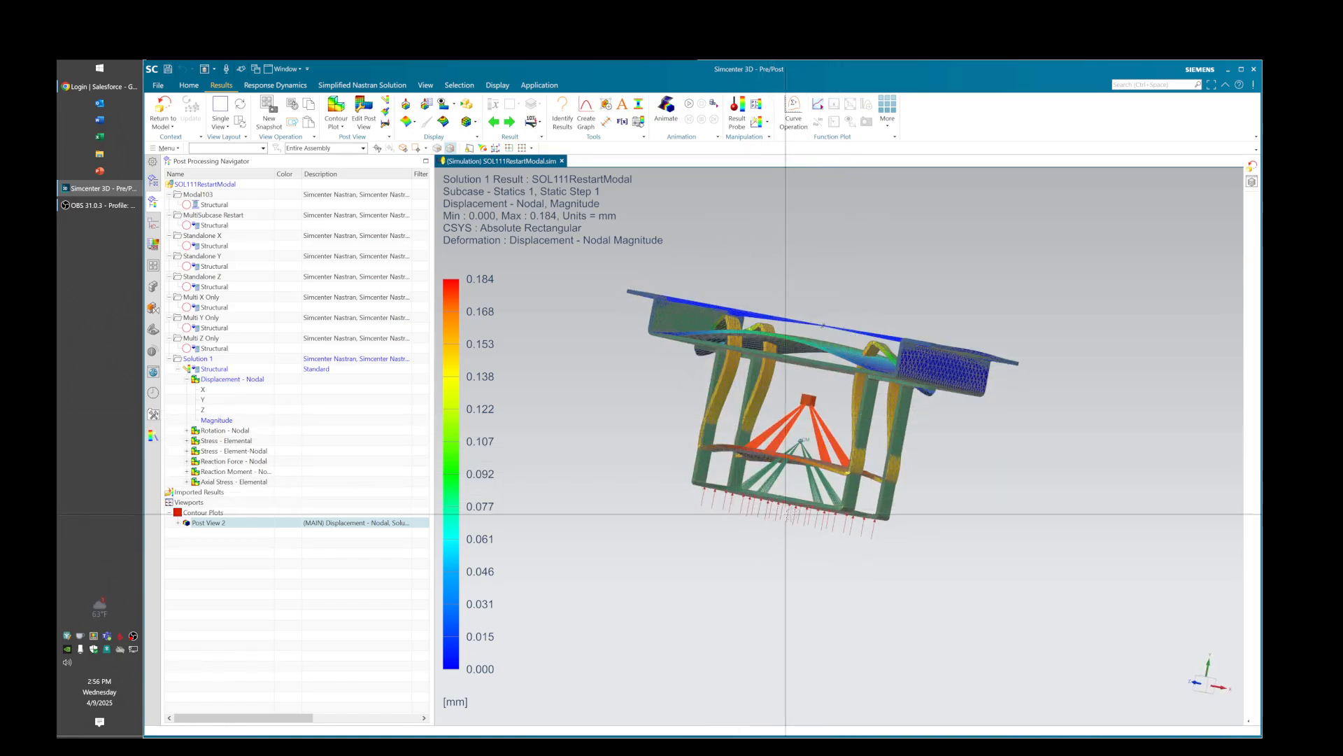
middle_drag(798, 396, 671, 252)
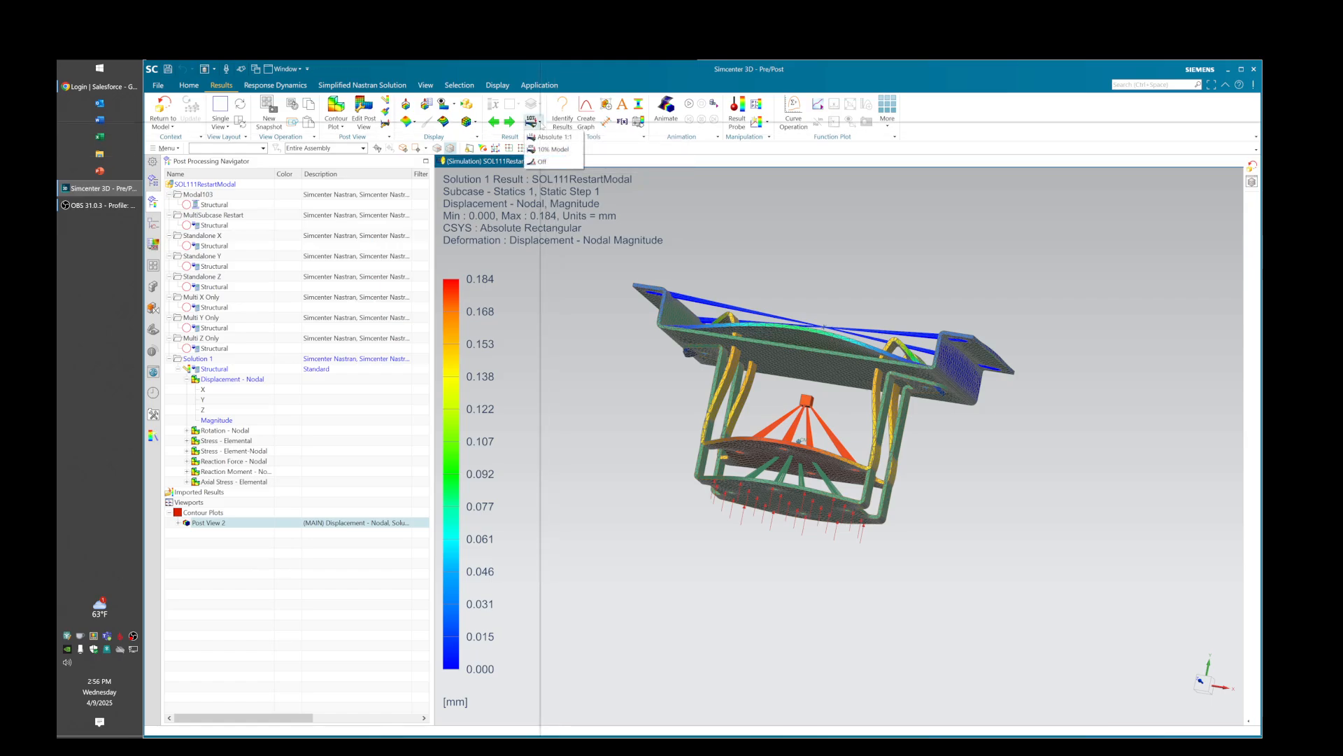
click(540, 161)
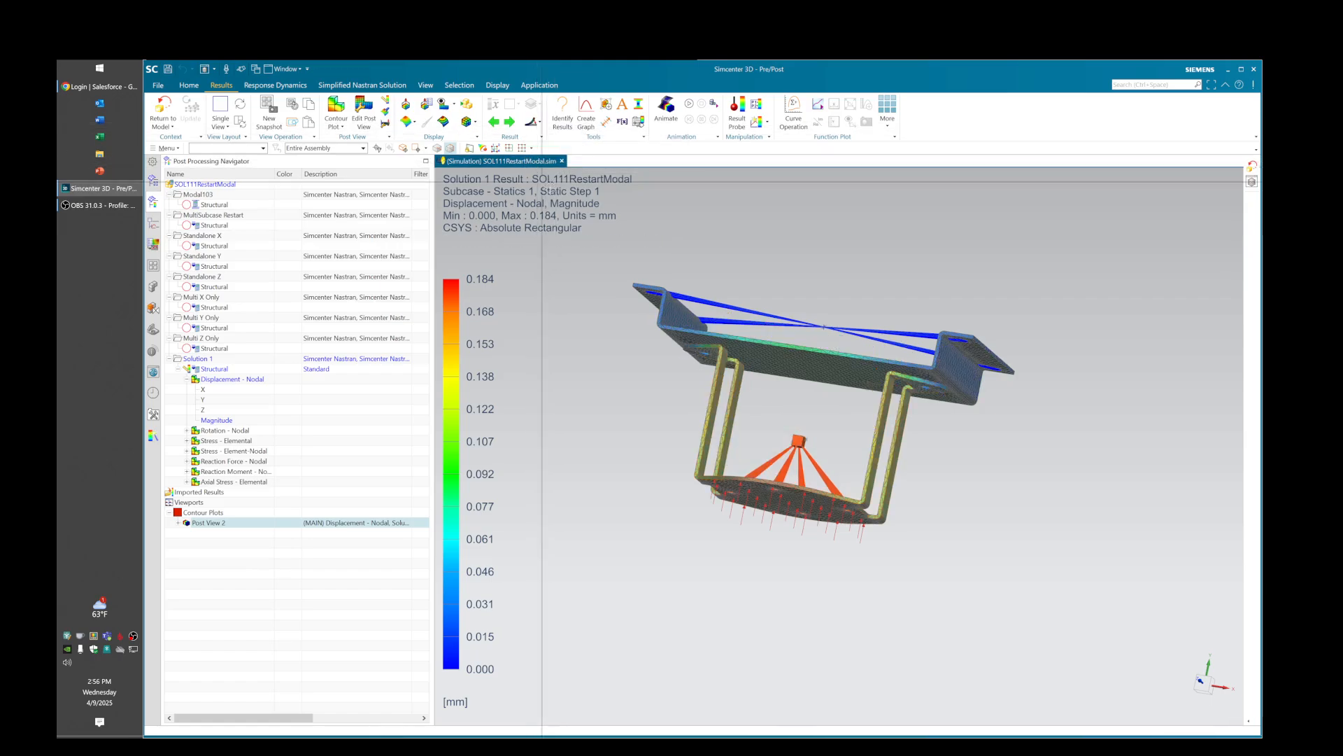
Step: Examine the undeformed displacement contour together with the load arrows under the lower plate from above, below and the side
middle_drag(664, 346, 777, 348)
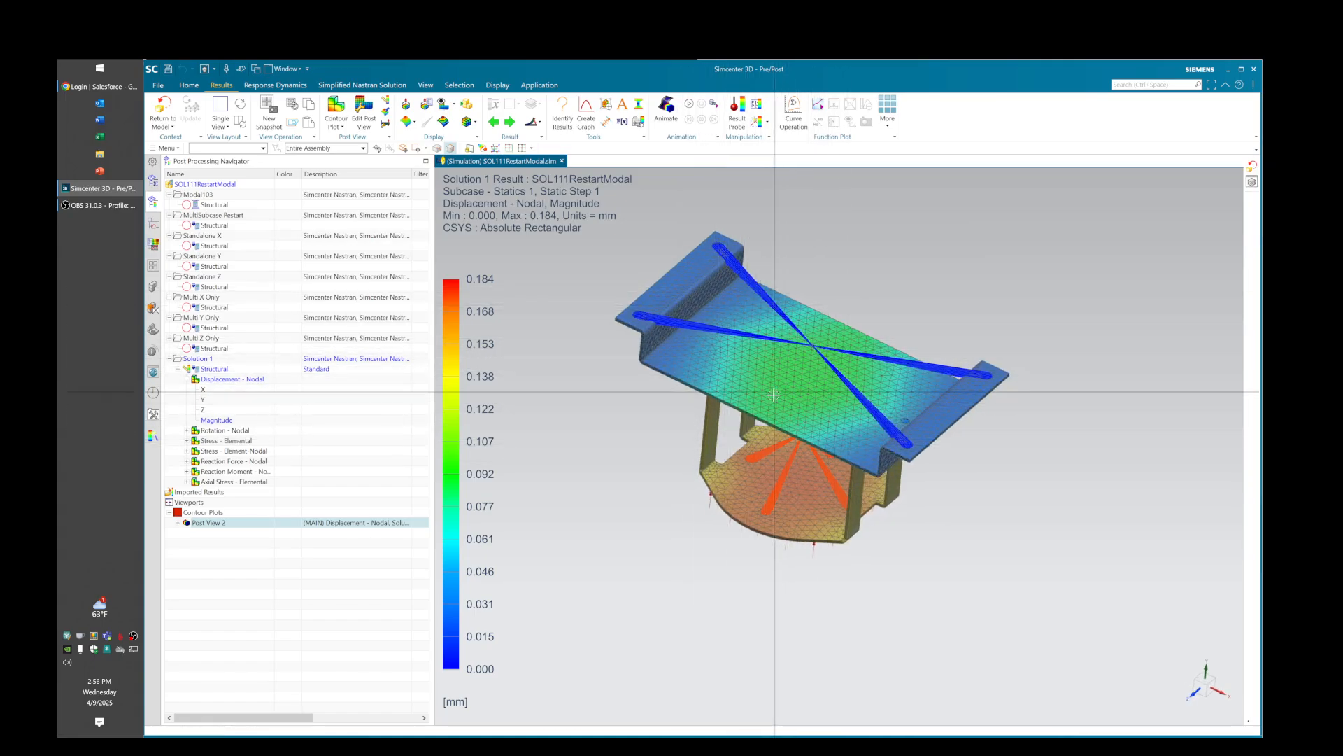
middle_drag(773, 395, 780, 426)
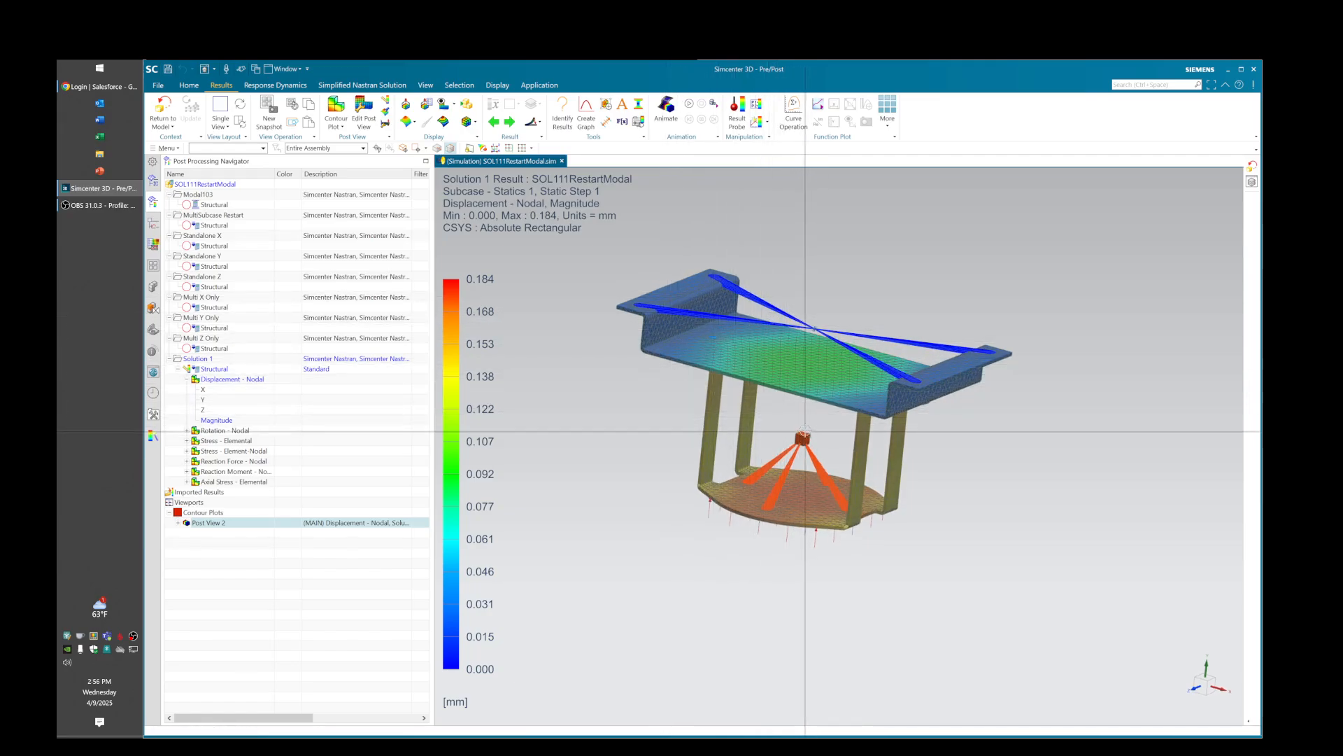
middle_drag(805, 431, 828, 399)
scroll(827, 399, down, 7)
scroll(824, 399, up, 8)
scroll(823, 400, up, 5)
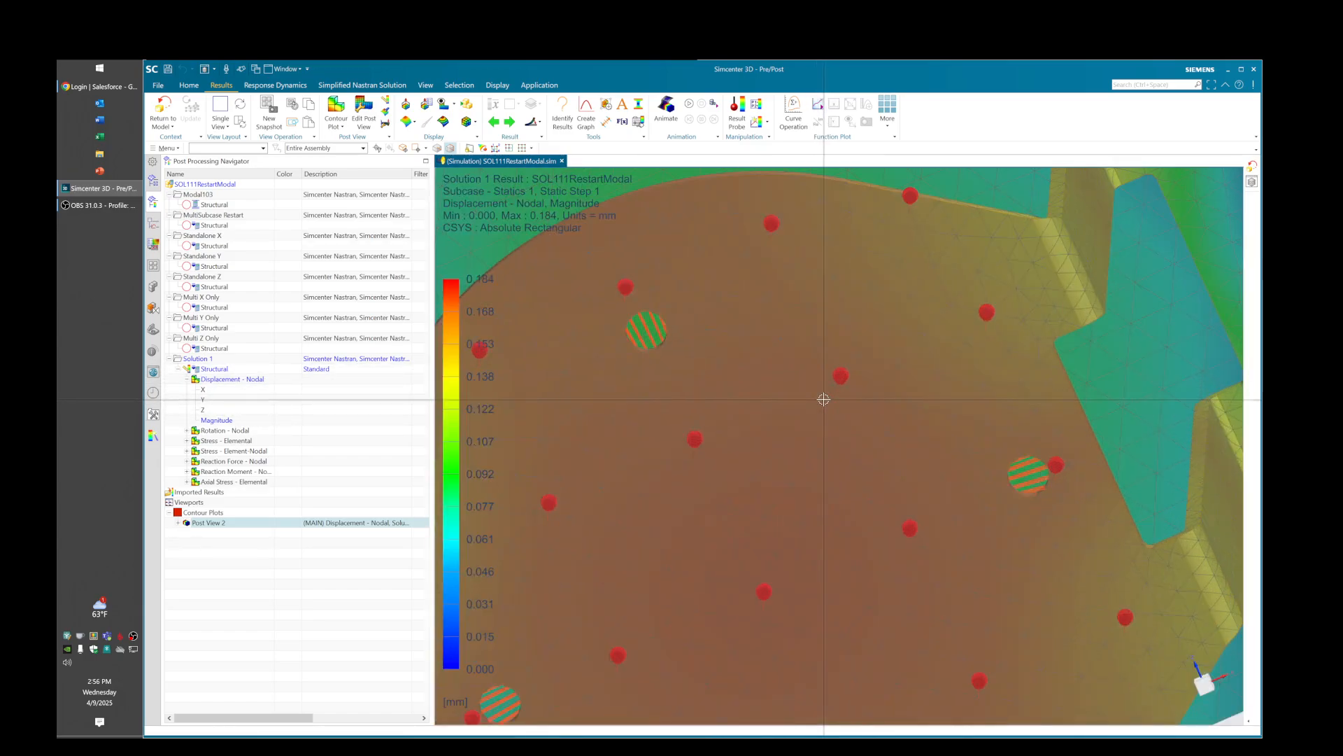
scroll(824, 399, down, 4)
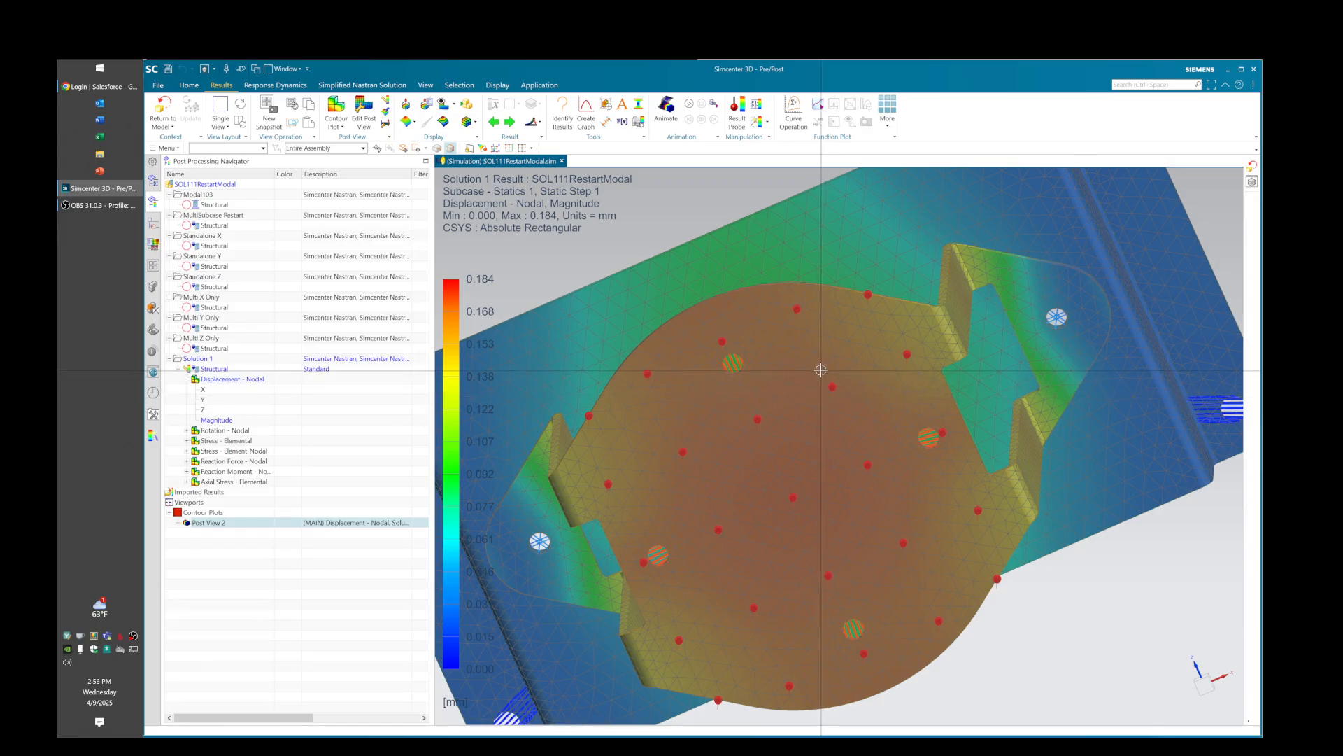
middle_drag(821, 370, 582, 467)
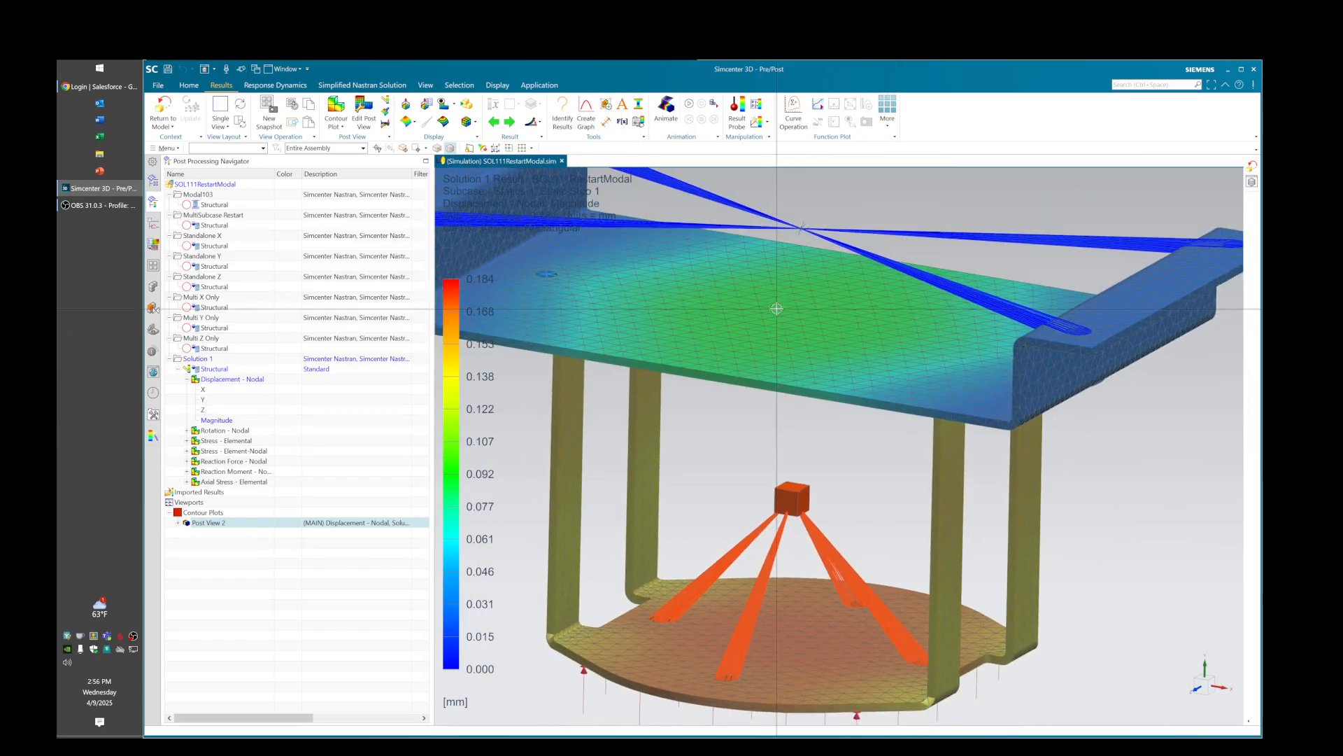
middle_drag(776, 309, 793, 262)
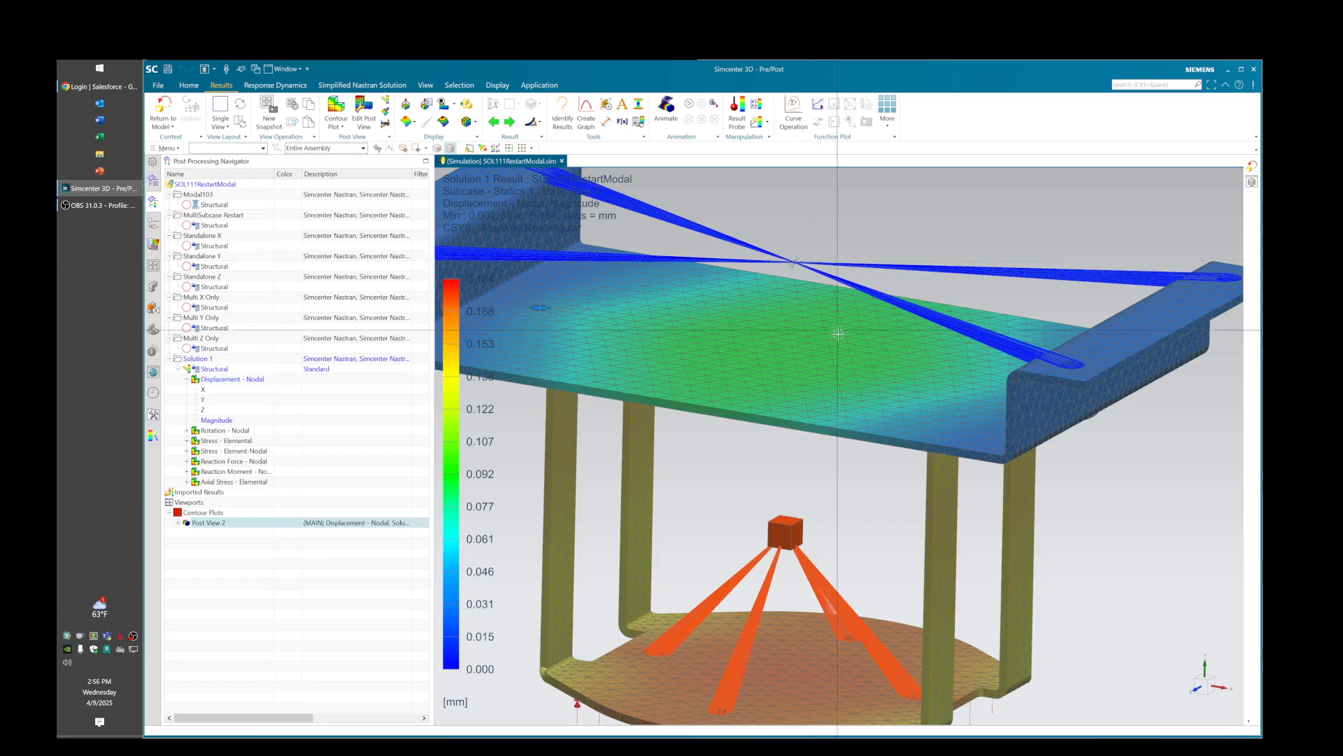
scroll(832, 353, up, 4)
scroll(833, 353, down, 6)
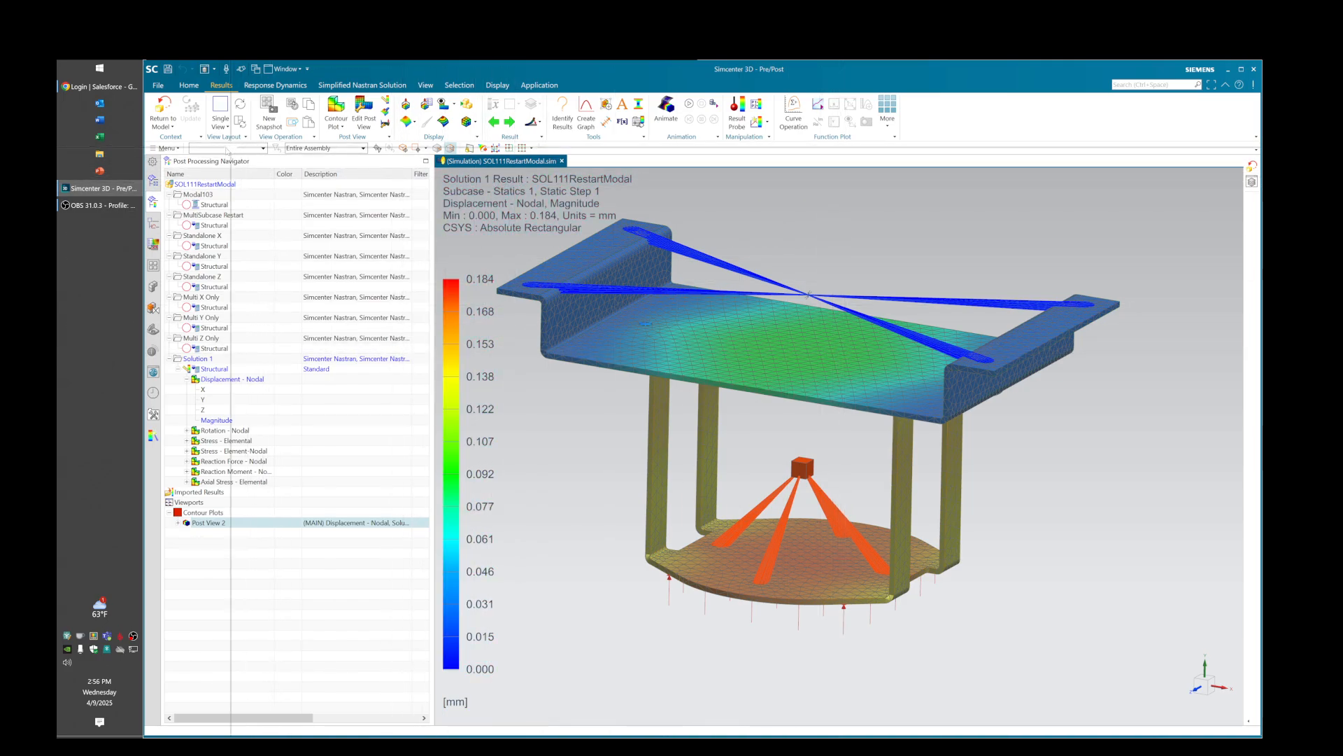
Step: Try switching all layers of the ANALYSIS_1 view invisible and back to visible using the ALL category, discarding the changes
click(178, 149)
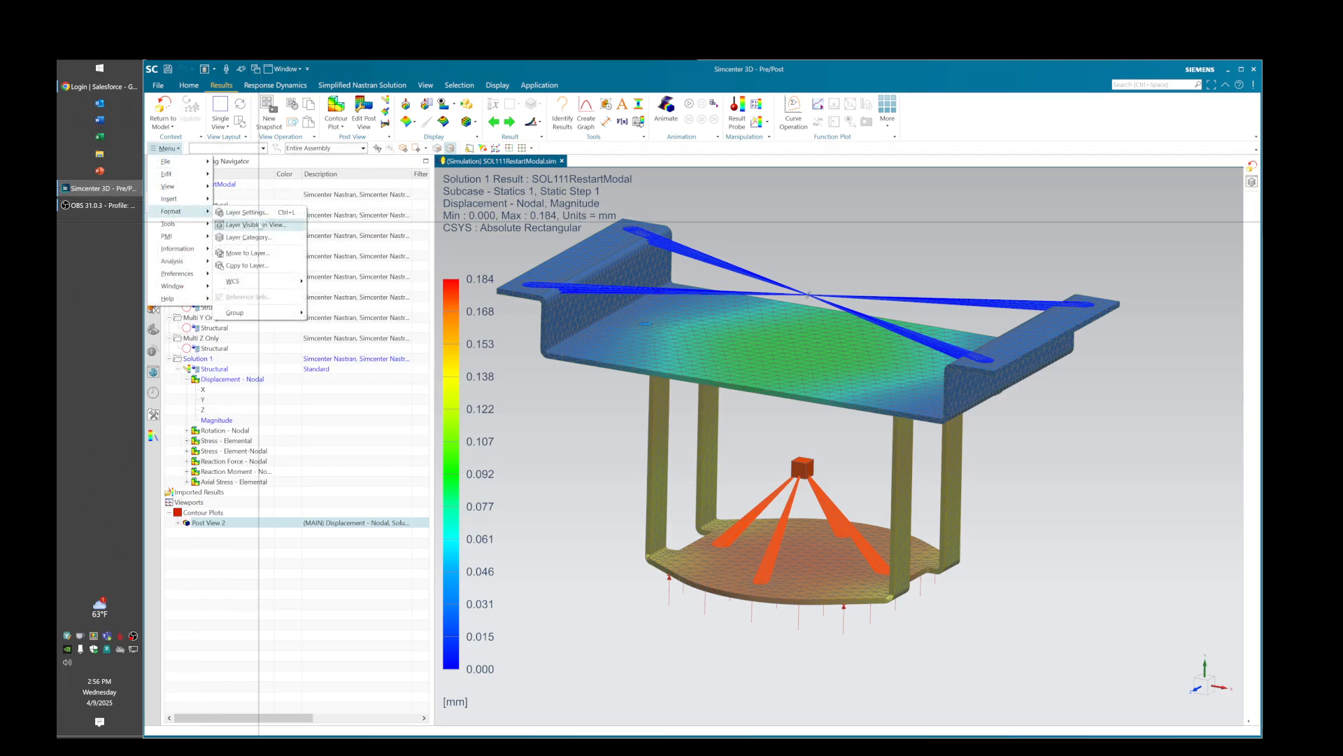
click(260, 226)
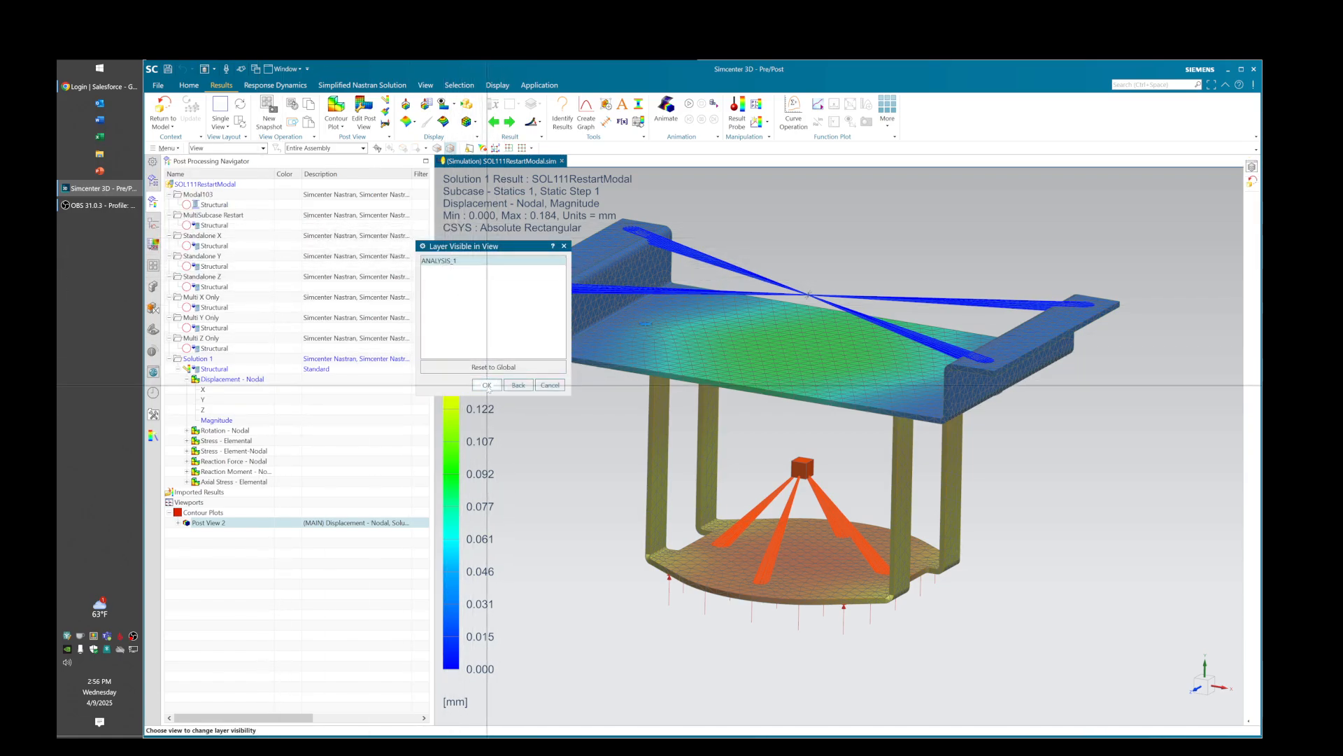
click(490, 386)
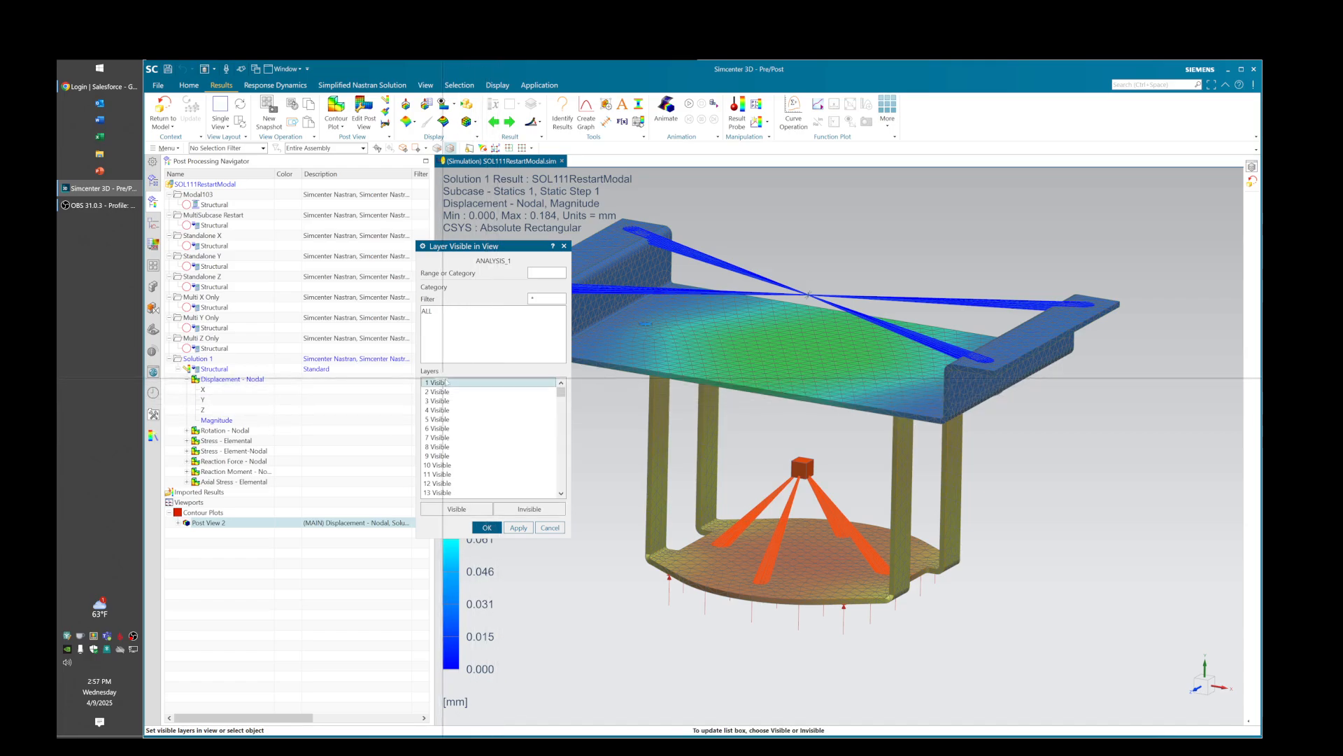
drag(560, 393, 561, 510)
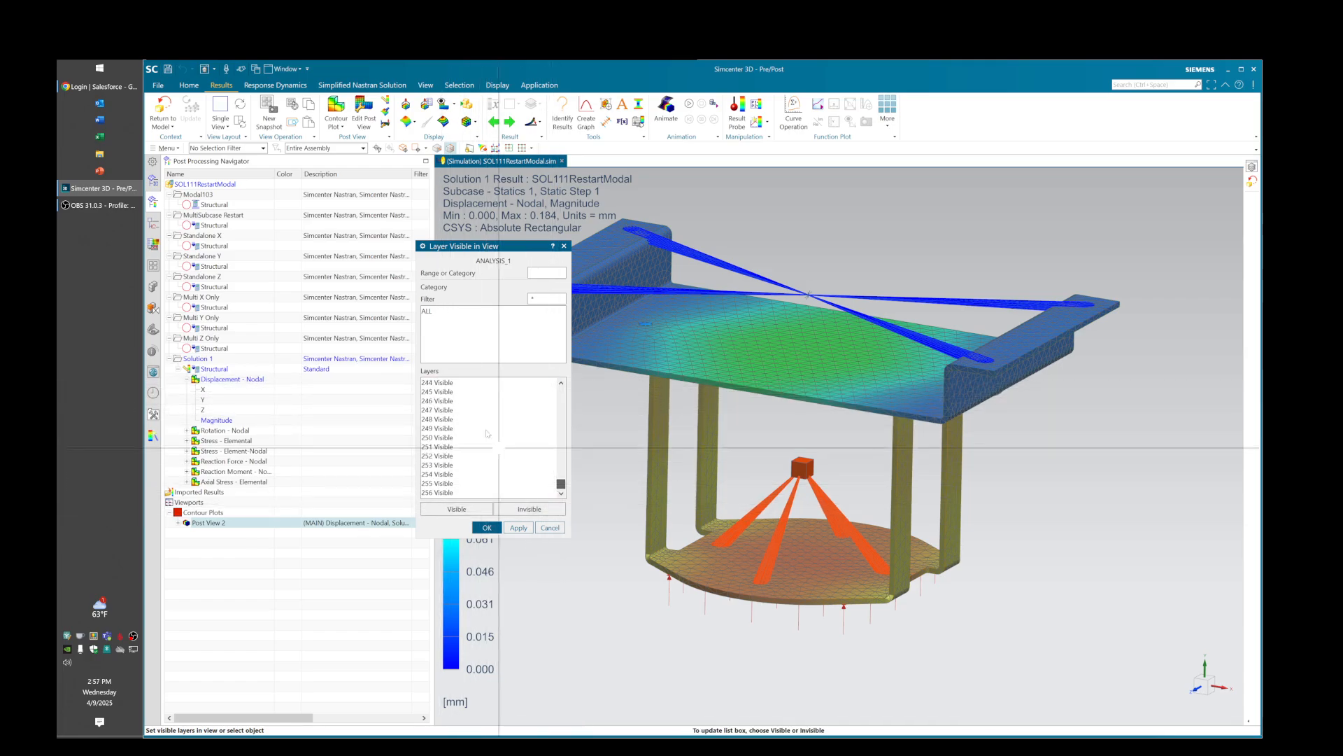
click(429, 312)
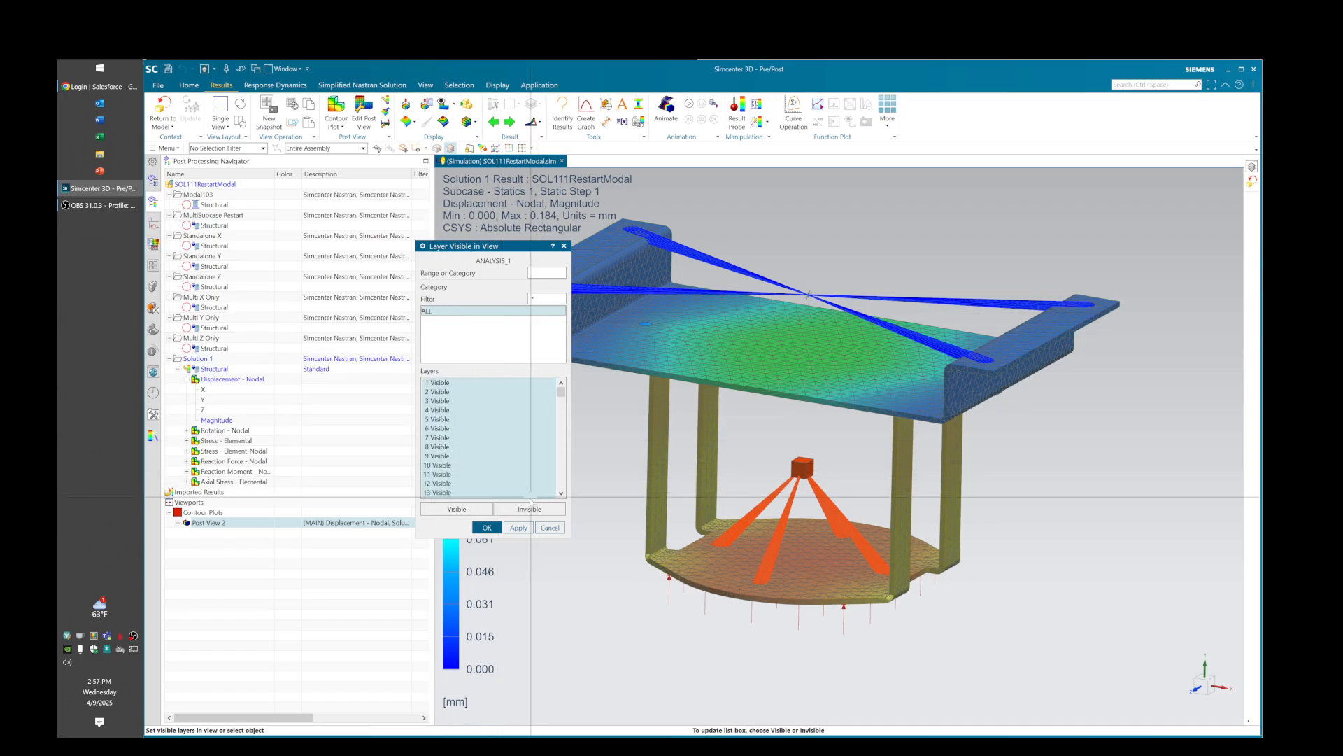
click(526, 511)
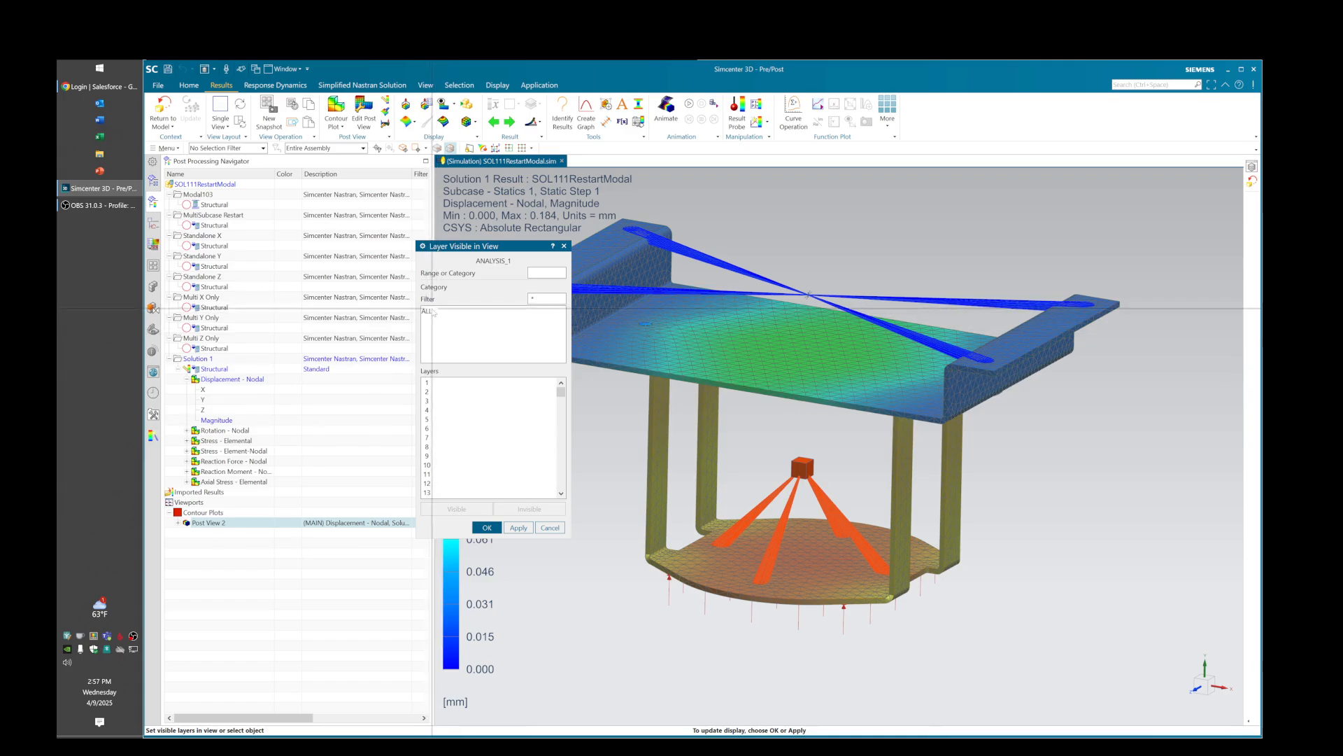
click(431, 310)
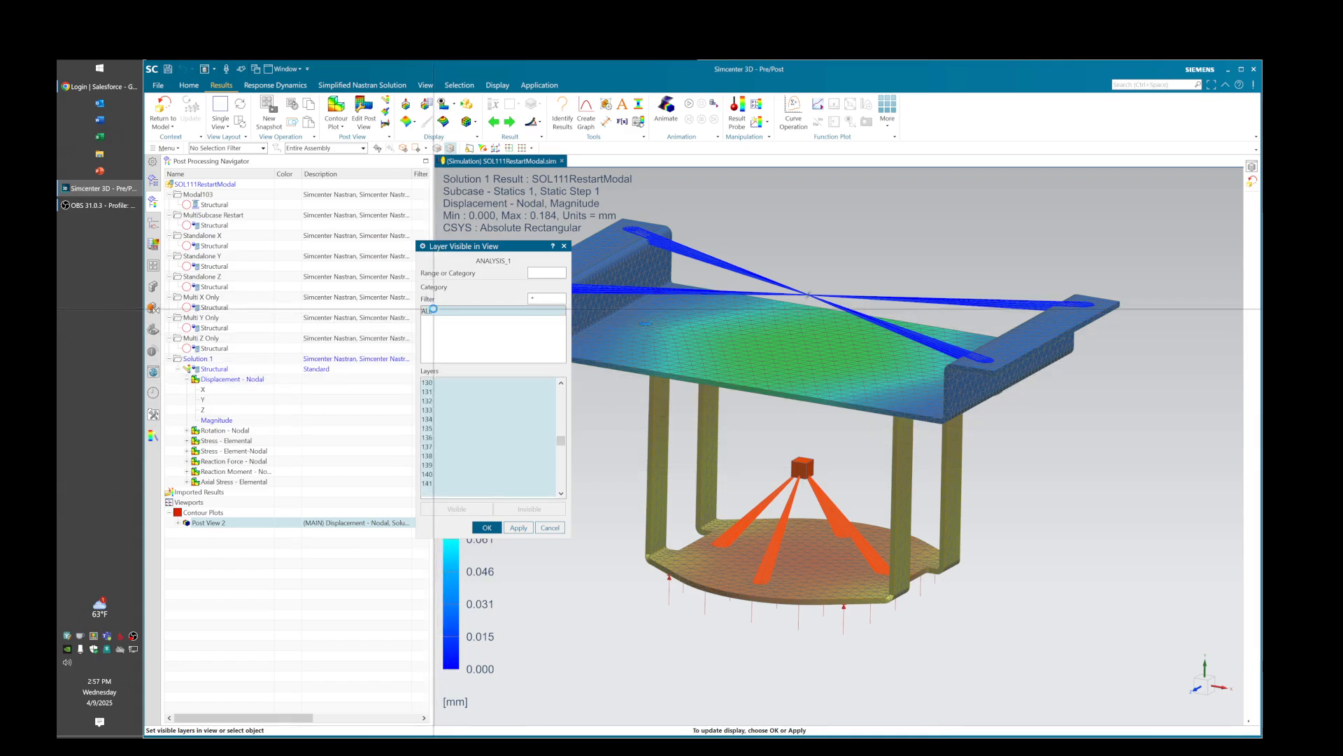
click(468, 508)
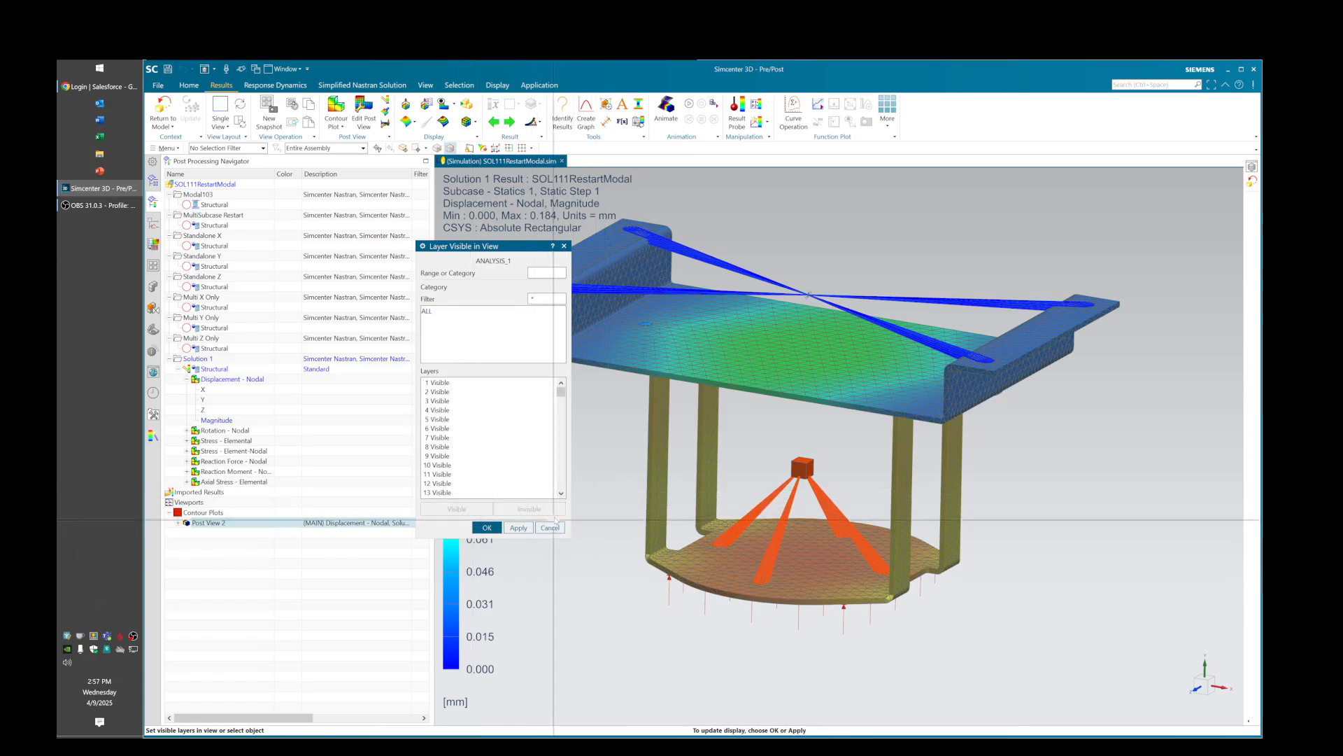
click(550, 528)
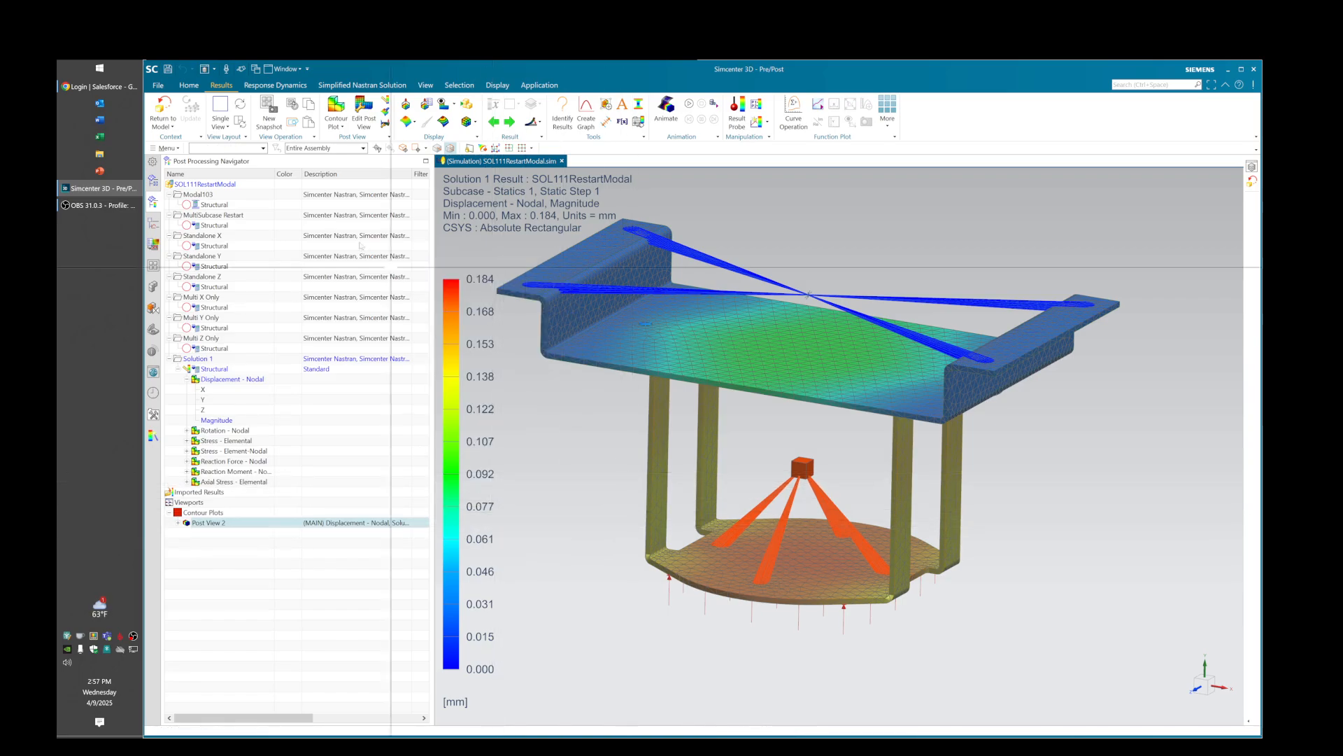
Step: Make all layers of the ANALYSIS_1 view invisible using the ALL category and accept the layer settings
click(166, 148)
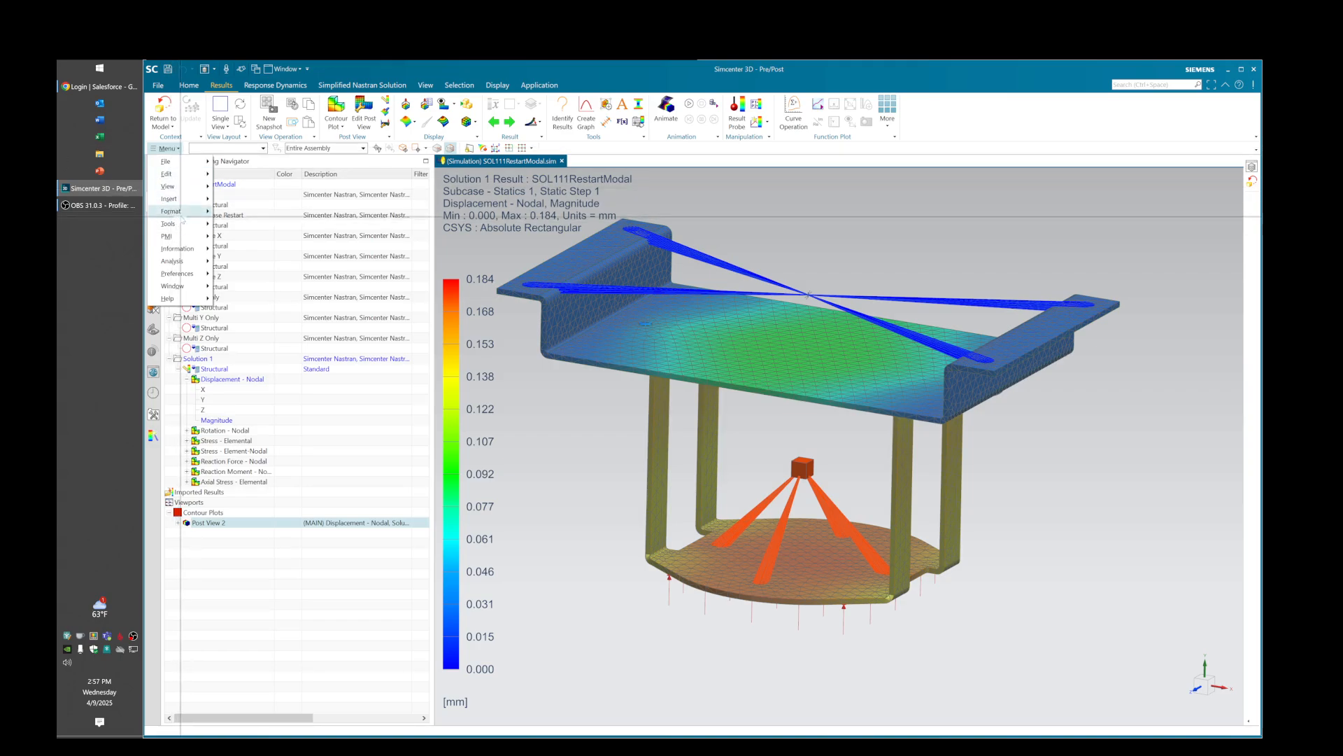
click(255, 225)
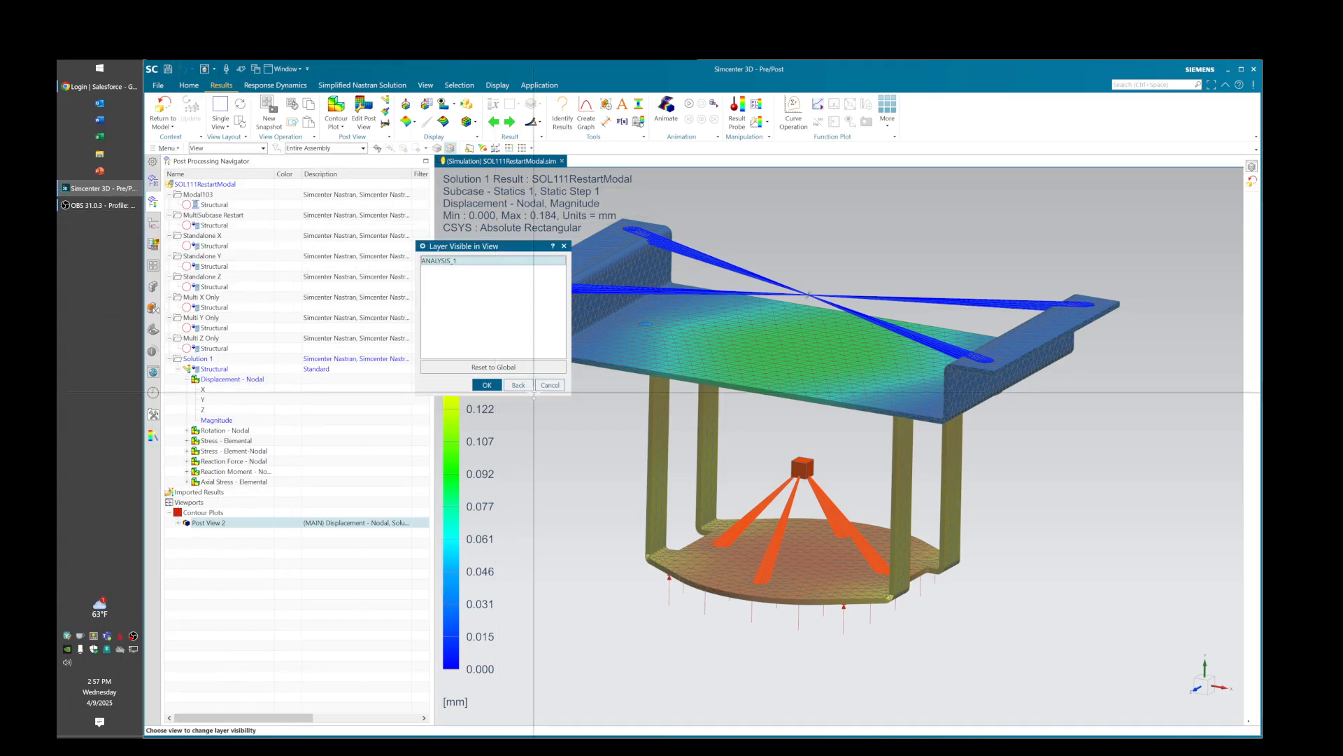
click(490, 386)
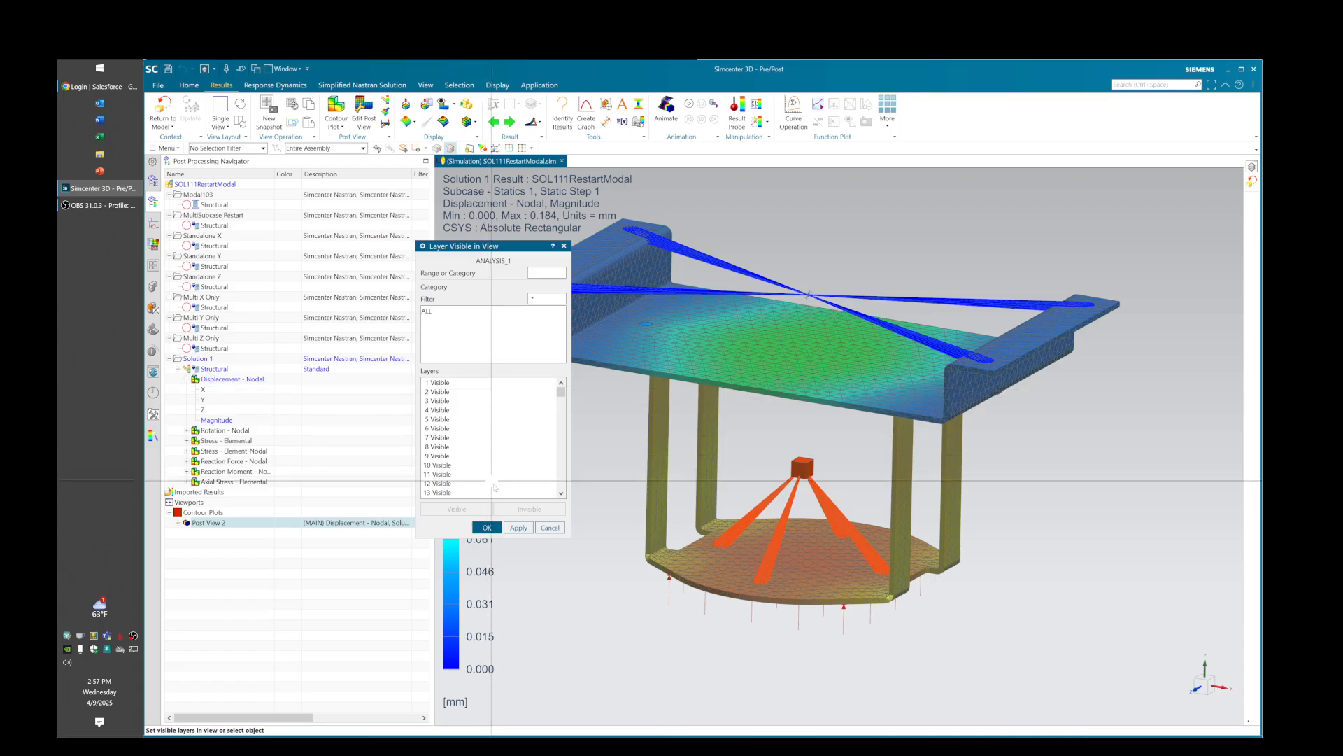
click(540, 311)
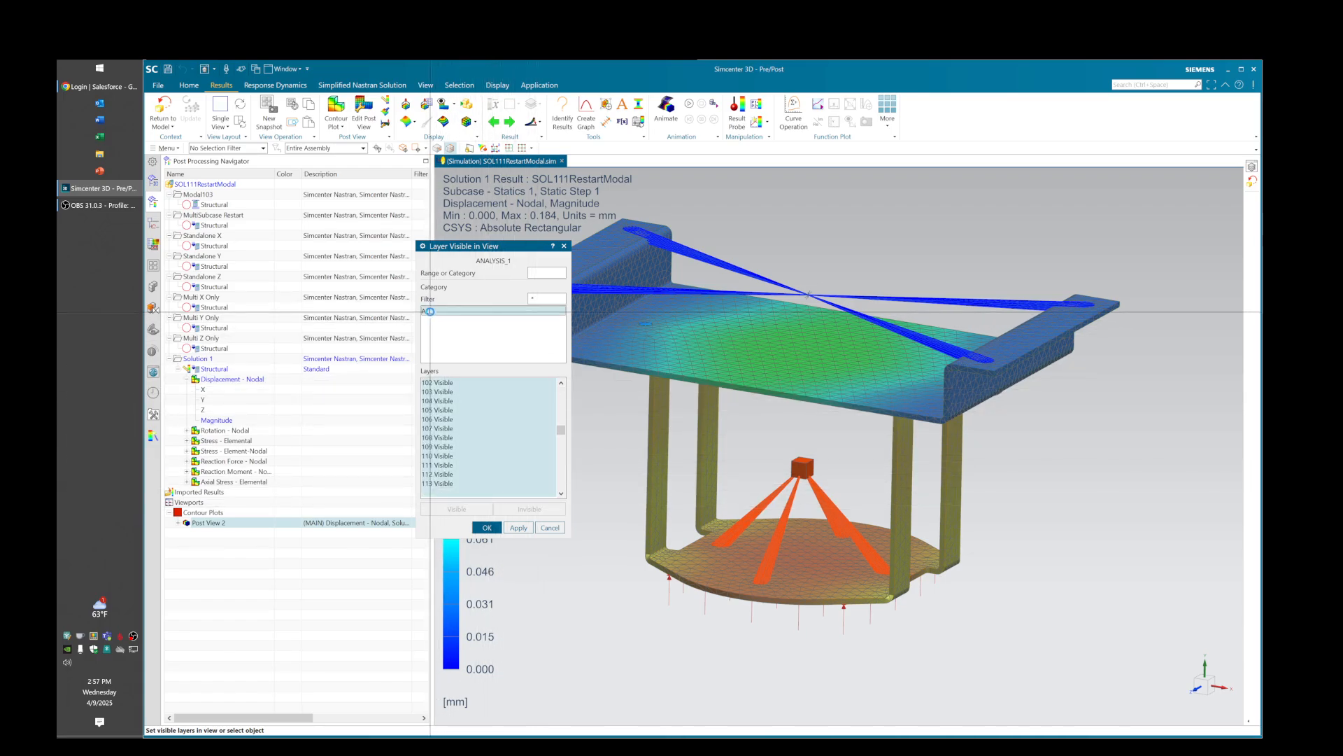
click(537, 509)
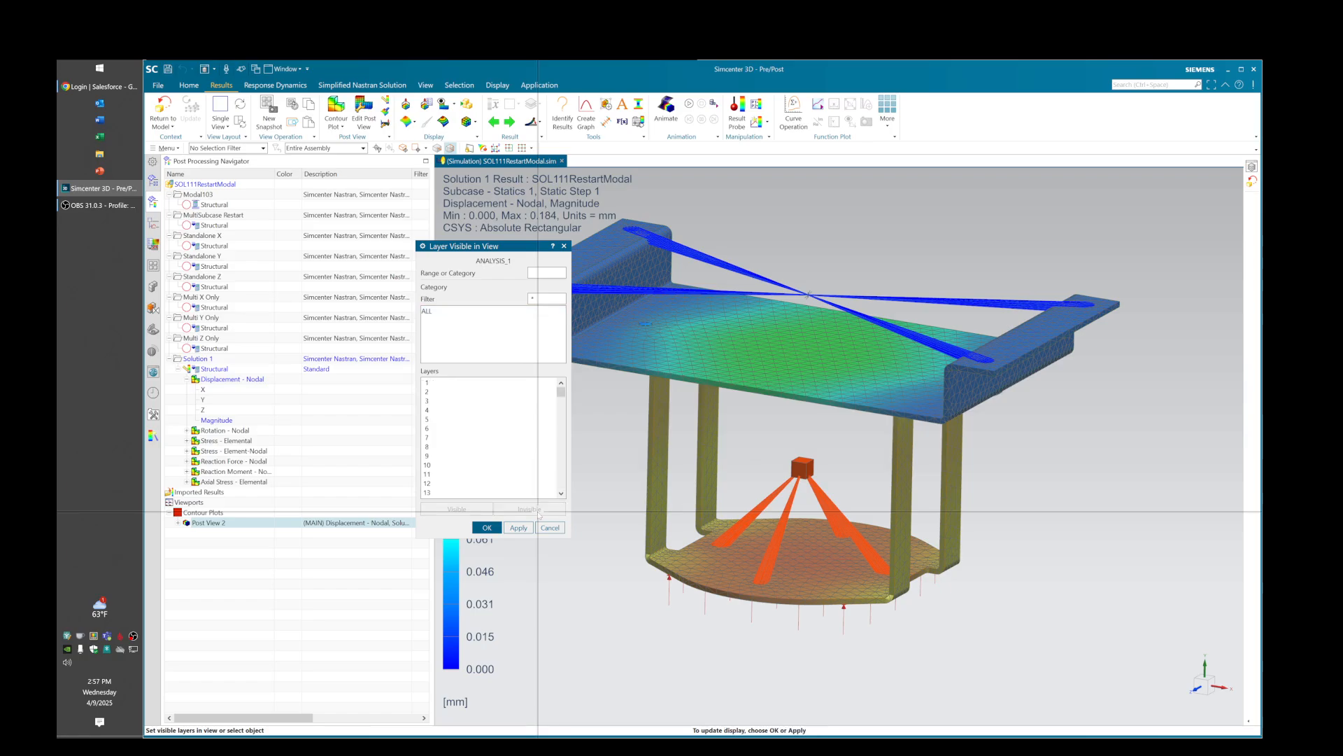
click(487, 527)
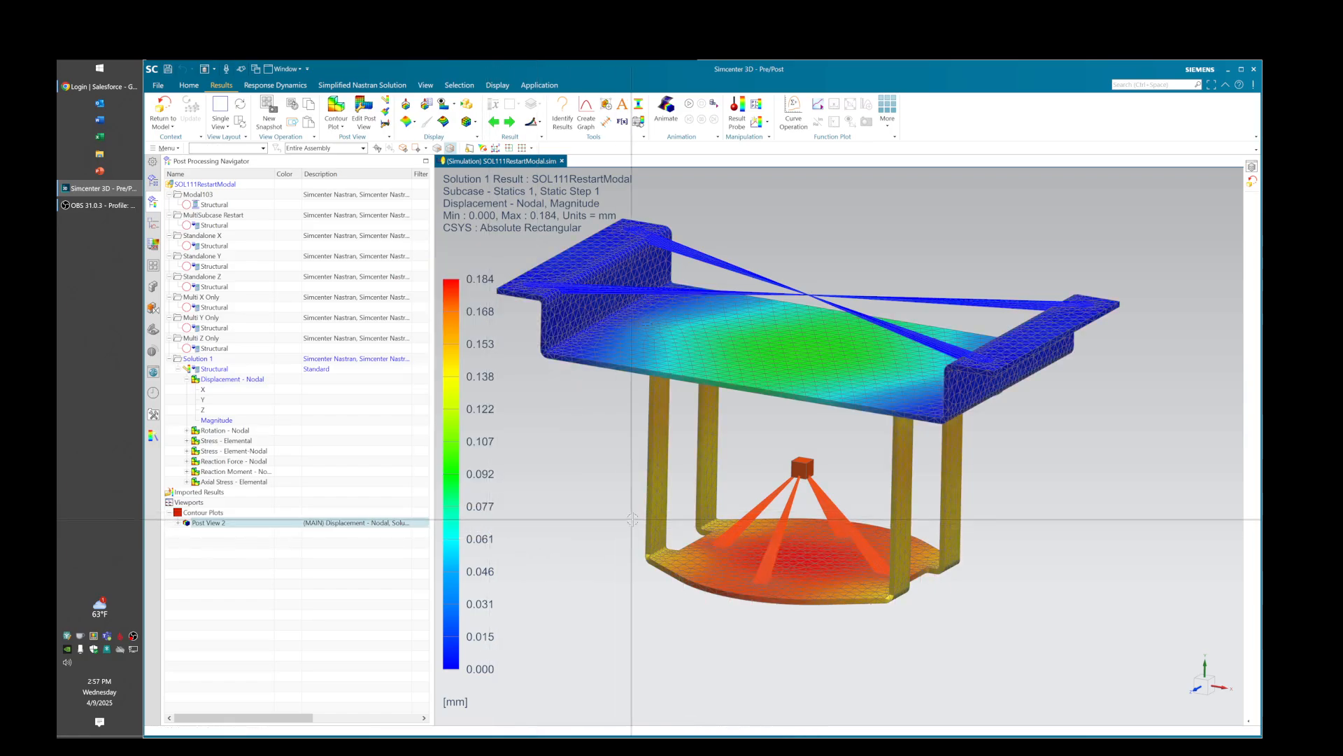
Step: Make only layer 1 visible in the ANALYSIS_1 view, apply the change, and examine the deformed plot with the undeformed model and loads
middle_drag(632, 519, 799, 435)
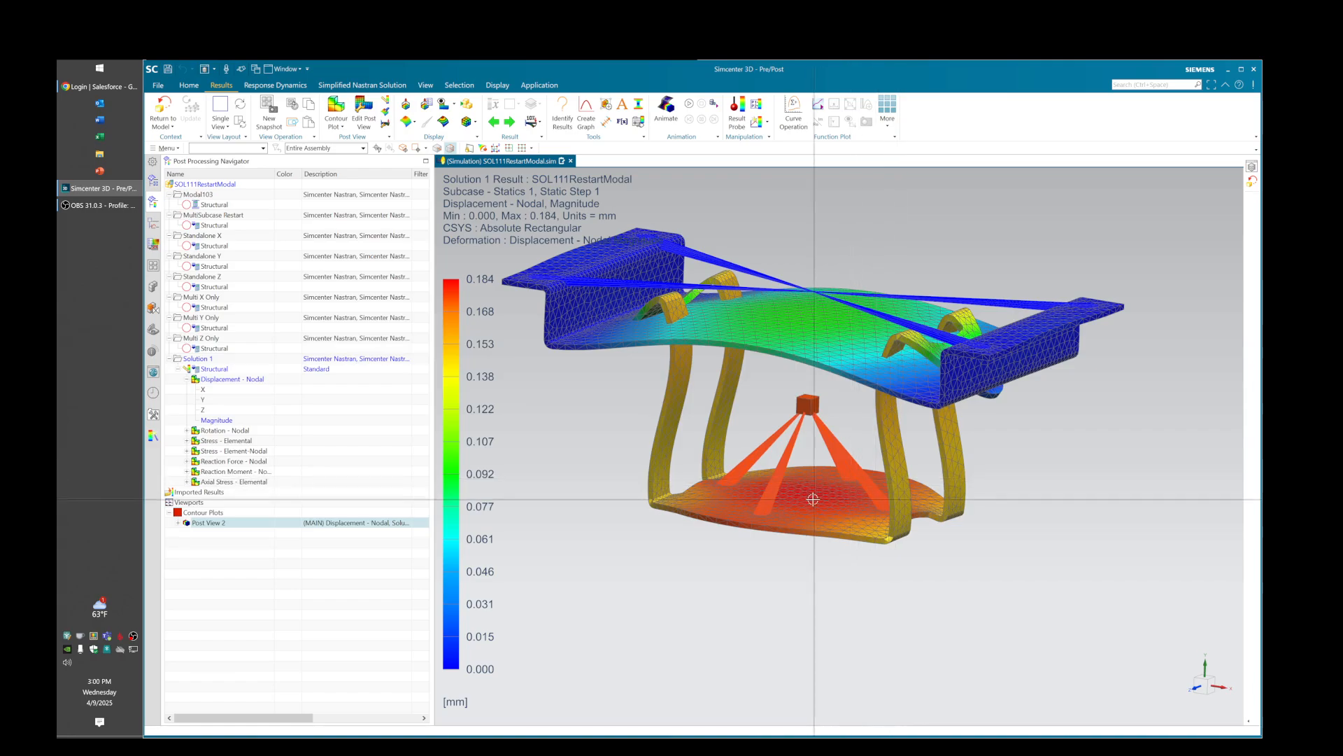
middle_drag(850, 499, 825, 470)
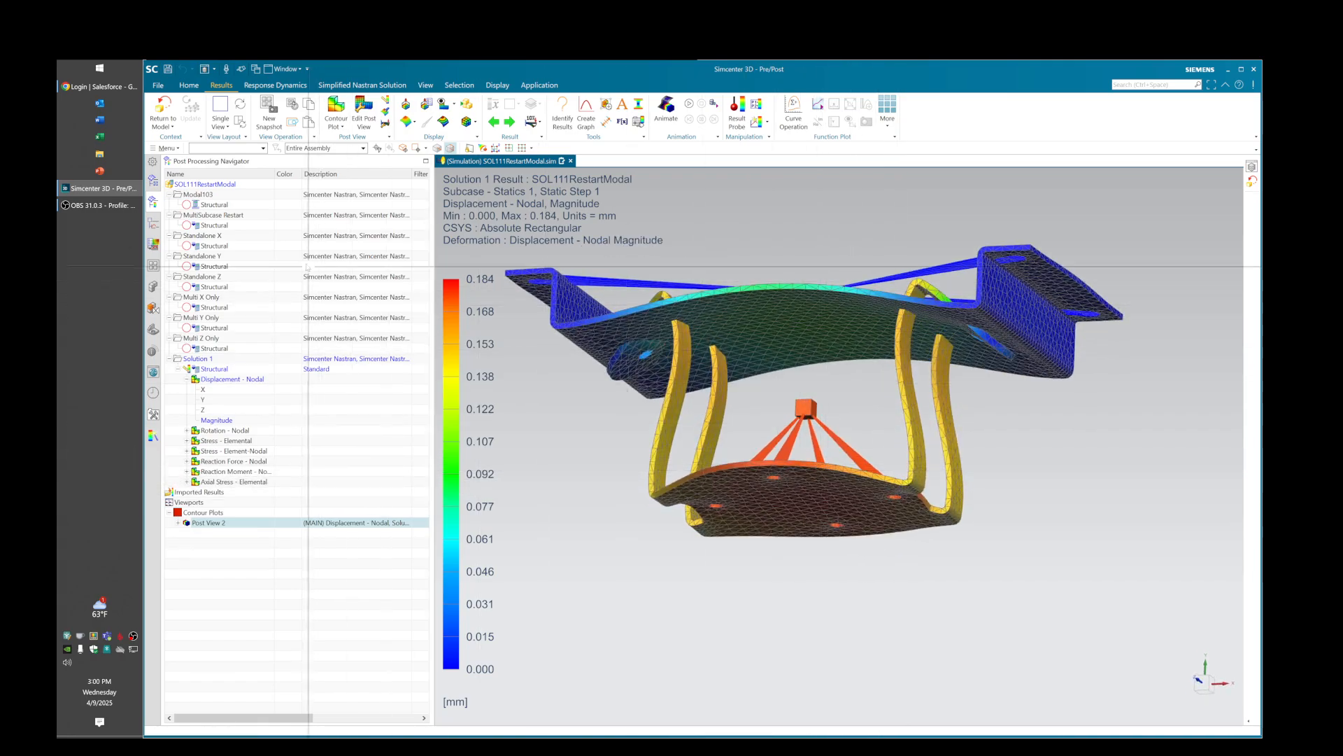
click(167, 148)
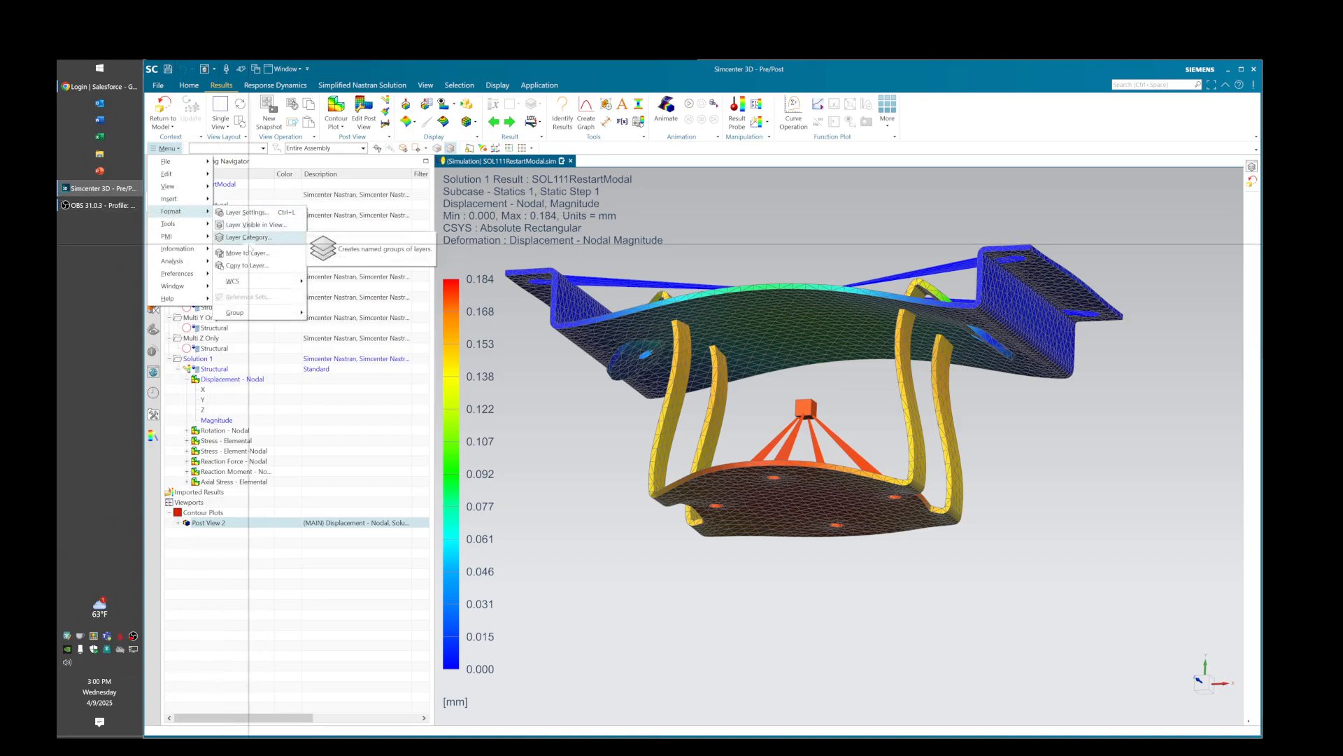
click(254, 226)
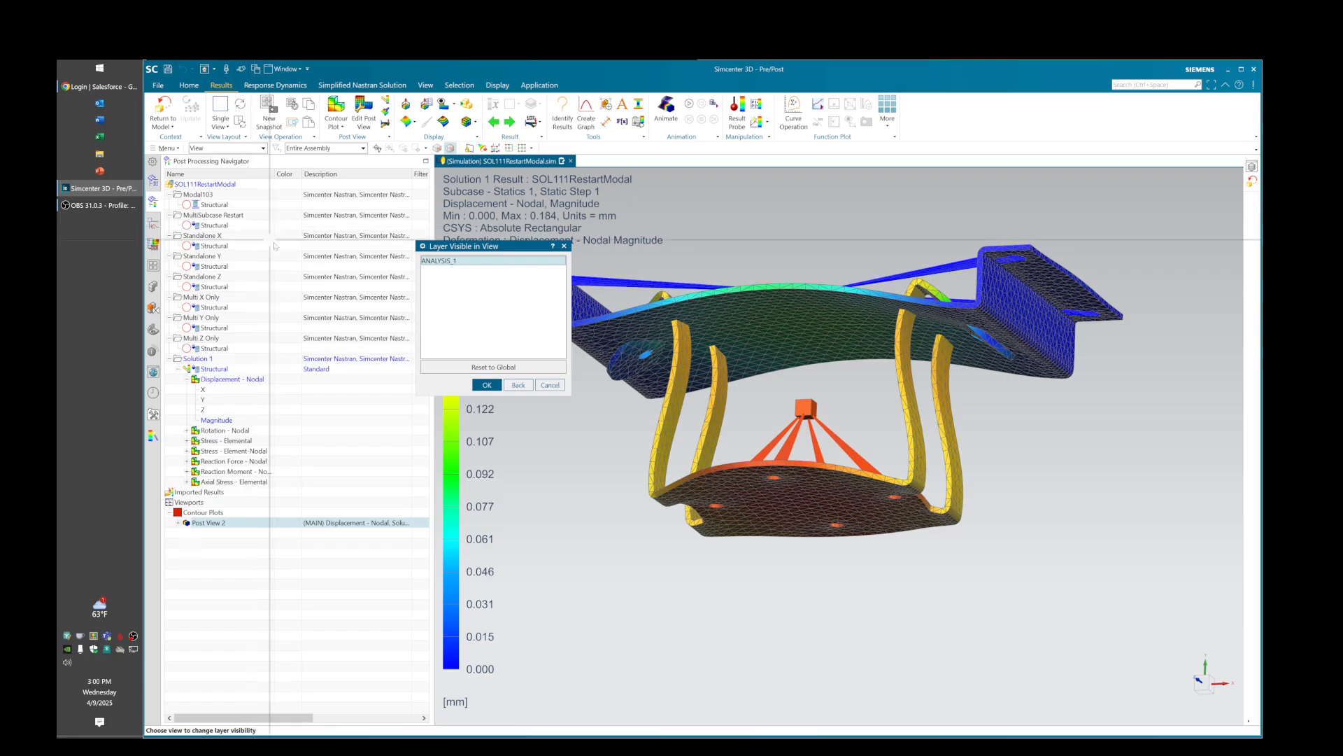
click(479, 382)
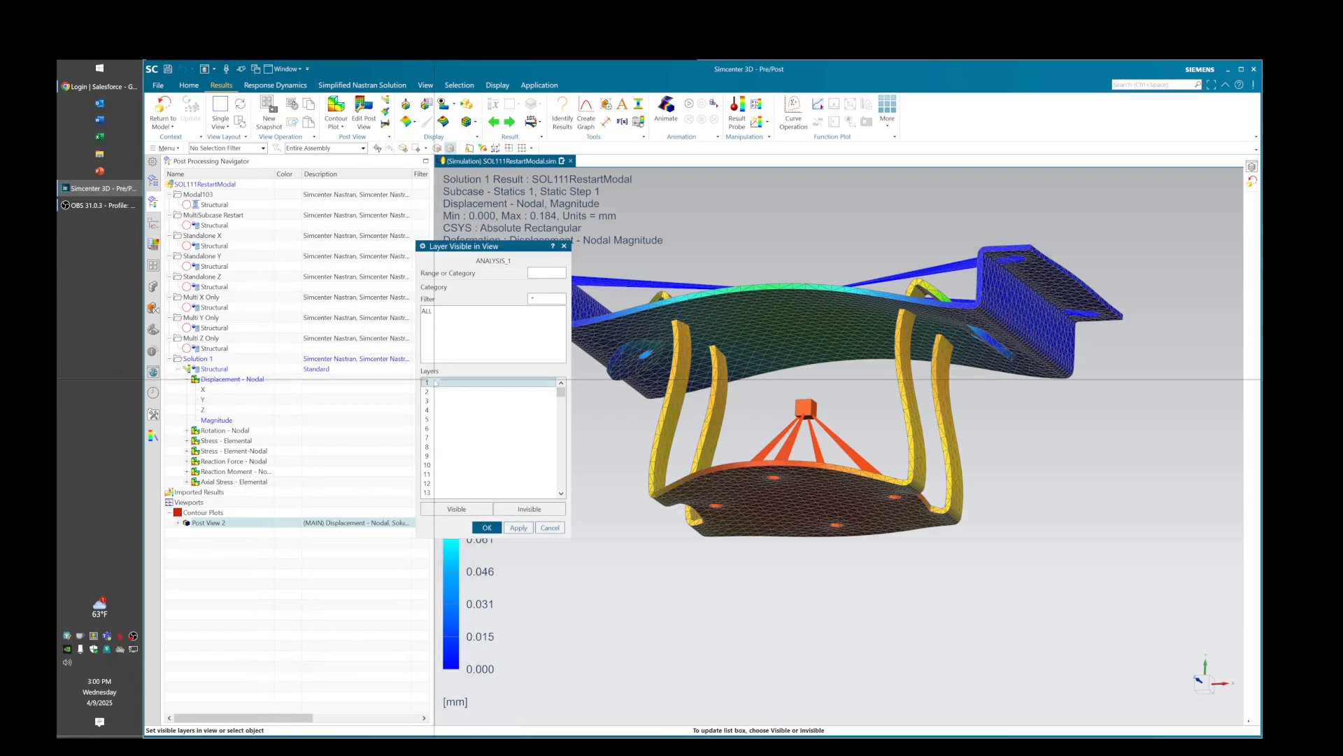
click(467, 509)
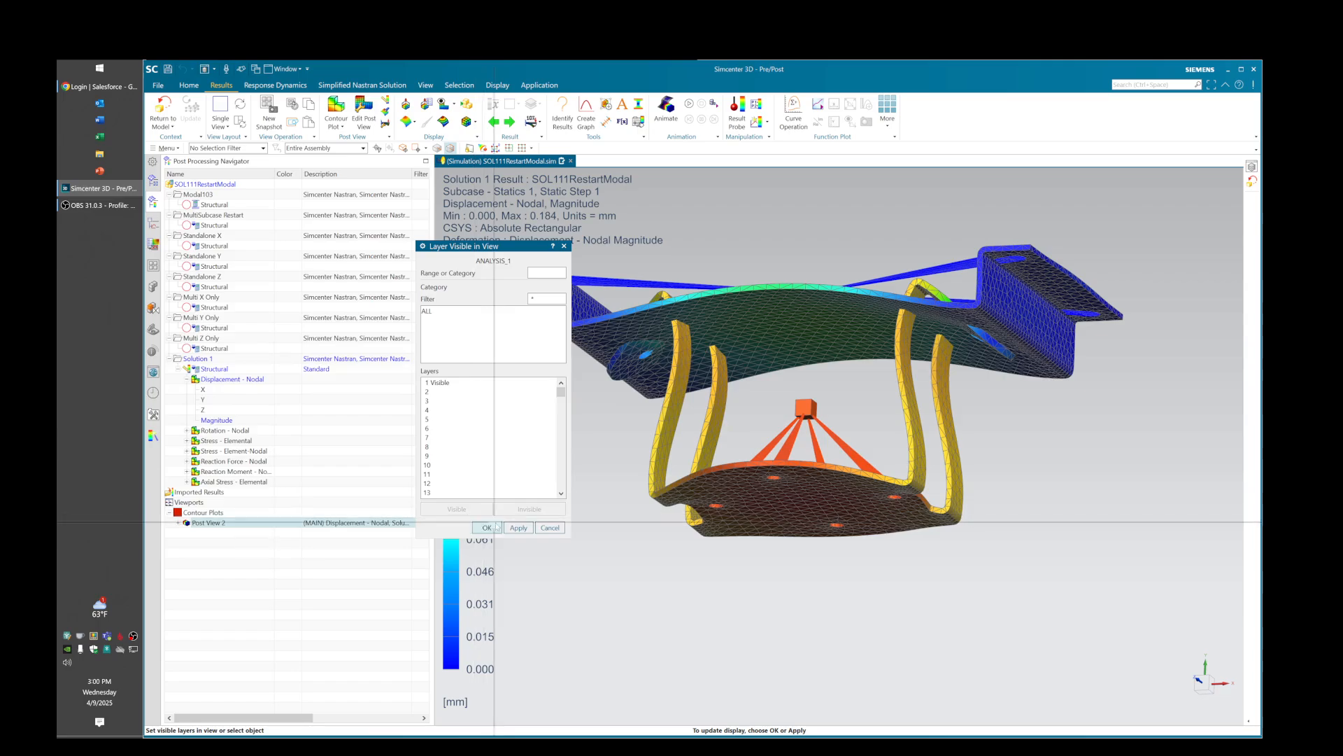
click(516, 529)
middle_drag(791, 498, 735, 449)
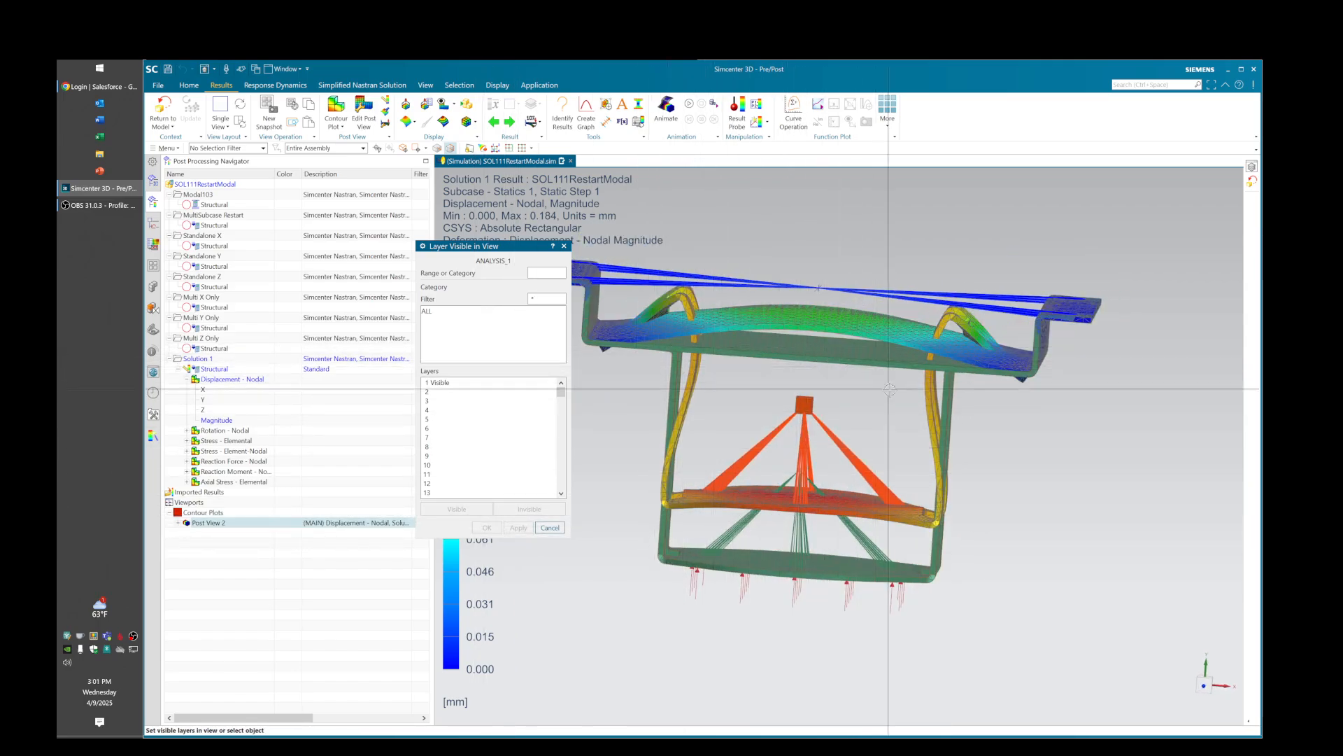
middle_drag(774, 568, 715, 614)
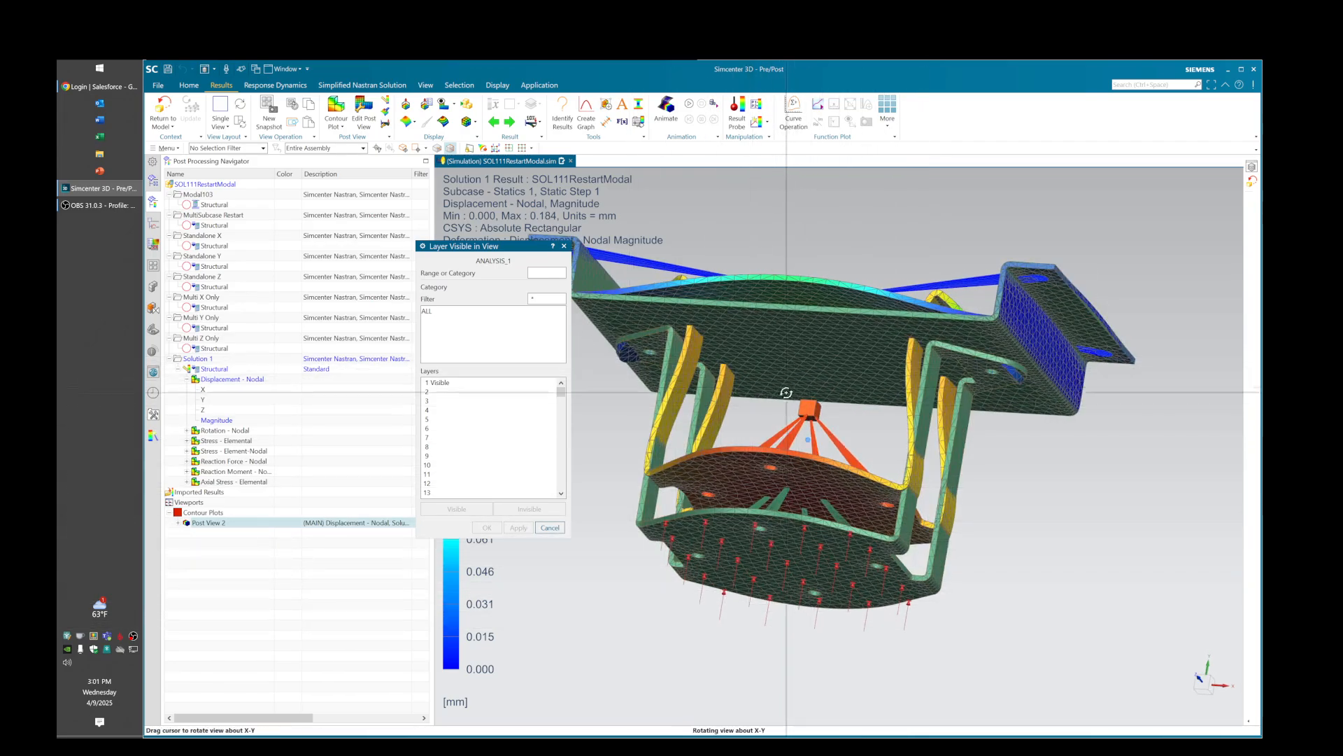
middle_drag(786, 392, 573, 410)
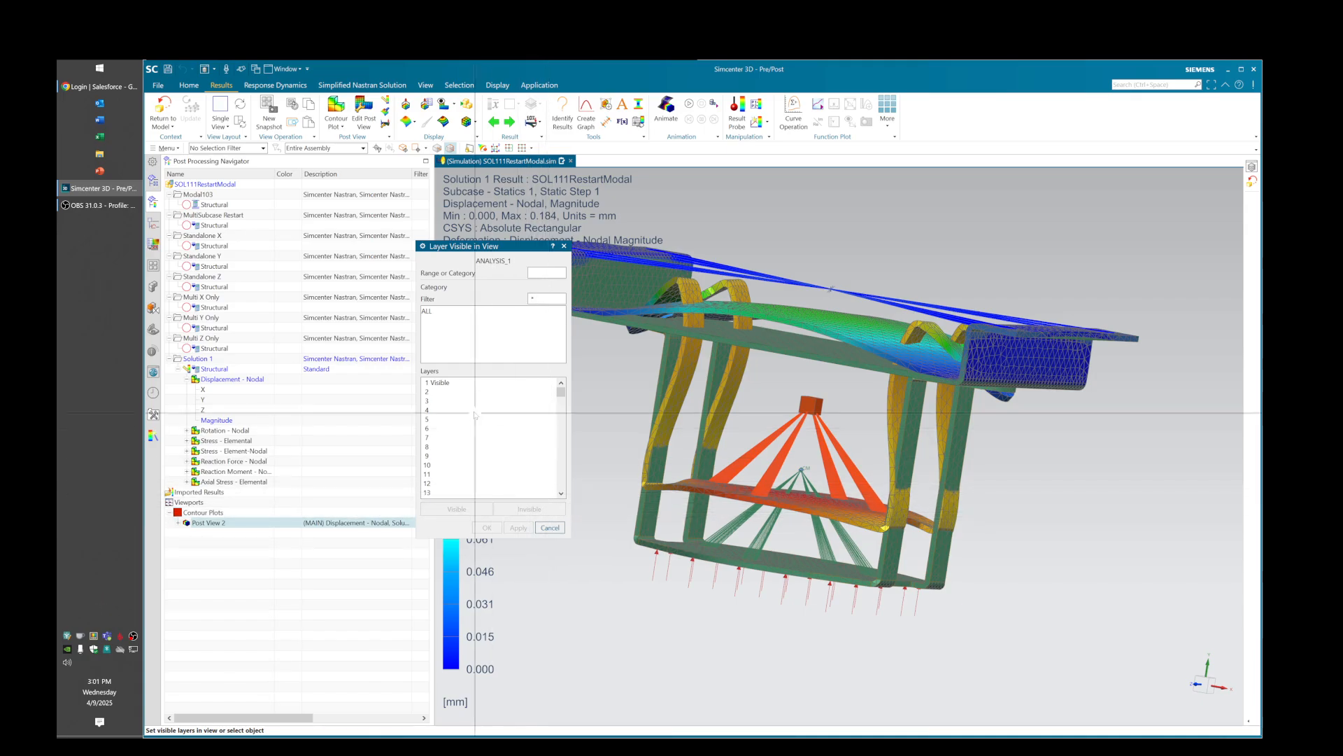
Step: Make layer 1 invisible in the ANALYSIS_1 view and apply the change
click(441, 382)
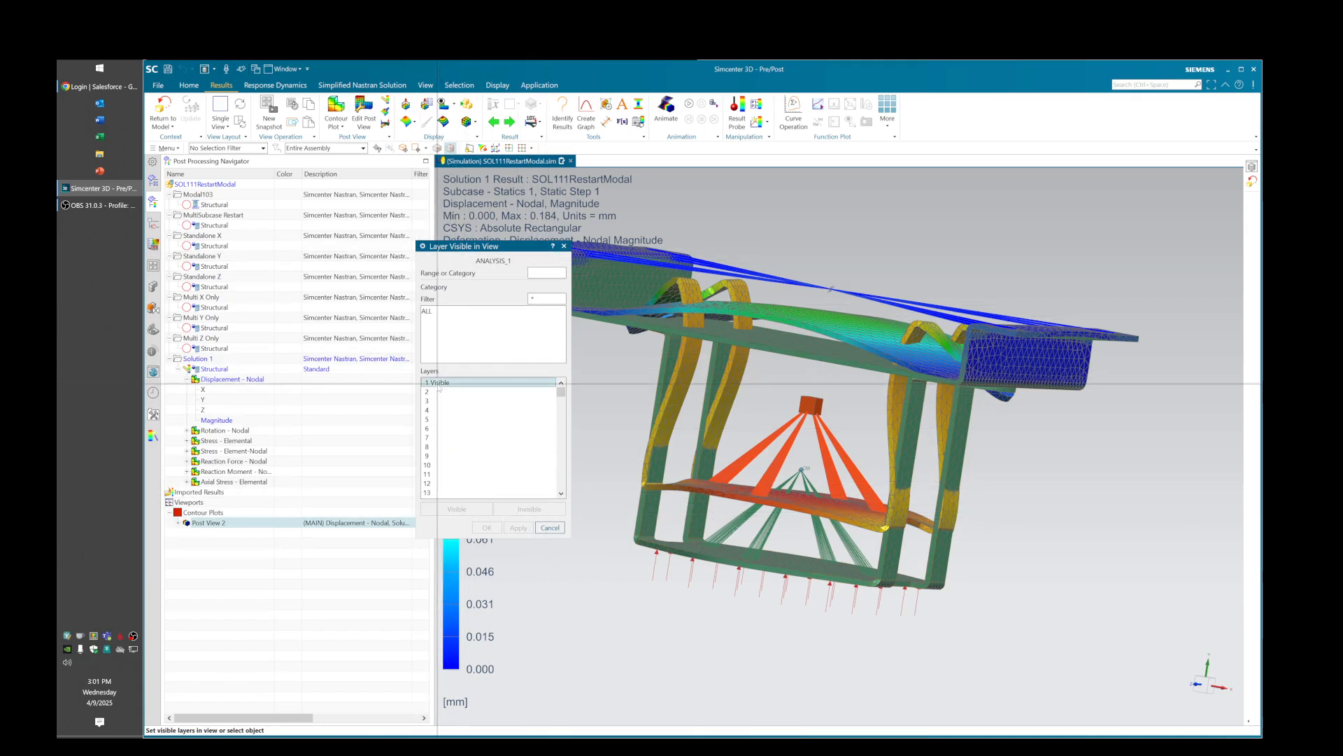
click(526, 508)
click(518, 528)
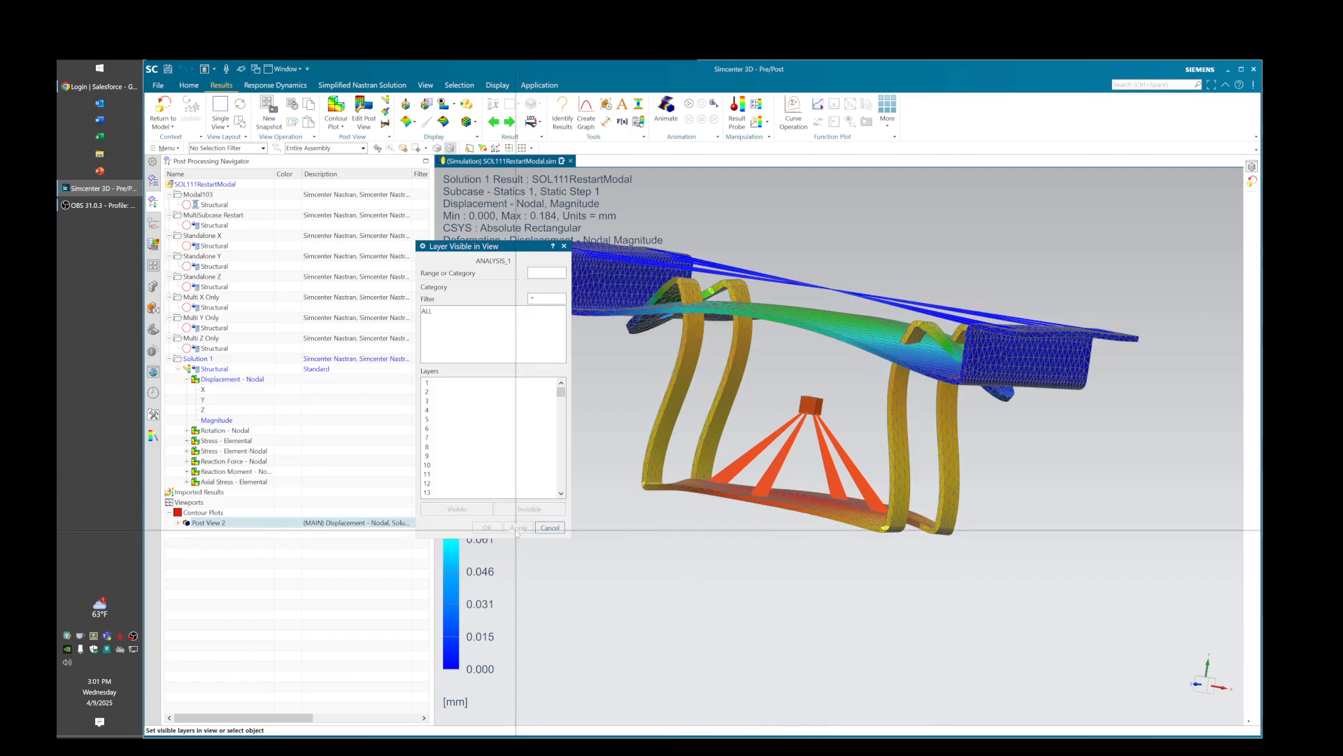
Step: Make all layers of the ANALYSIS_1 view visible using the ALL category, and turn off the displacement plot's deformation display
click(429, 311)
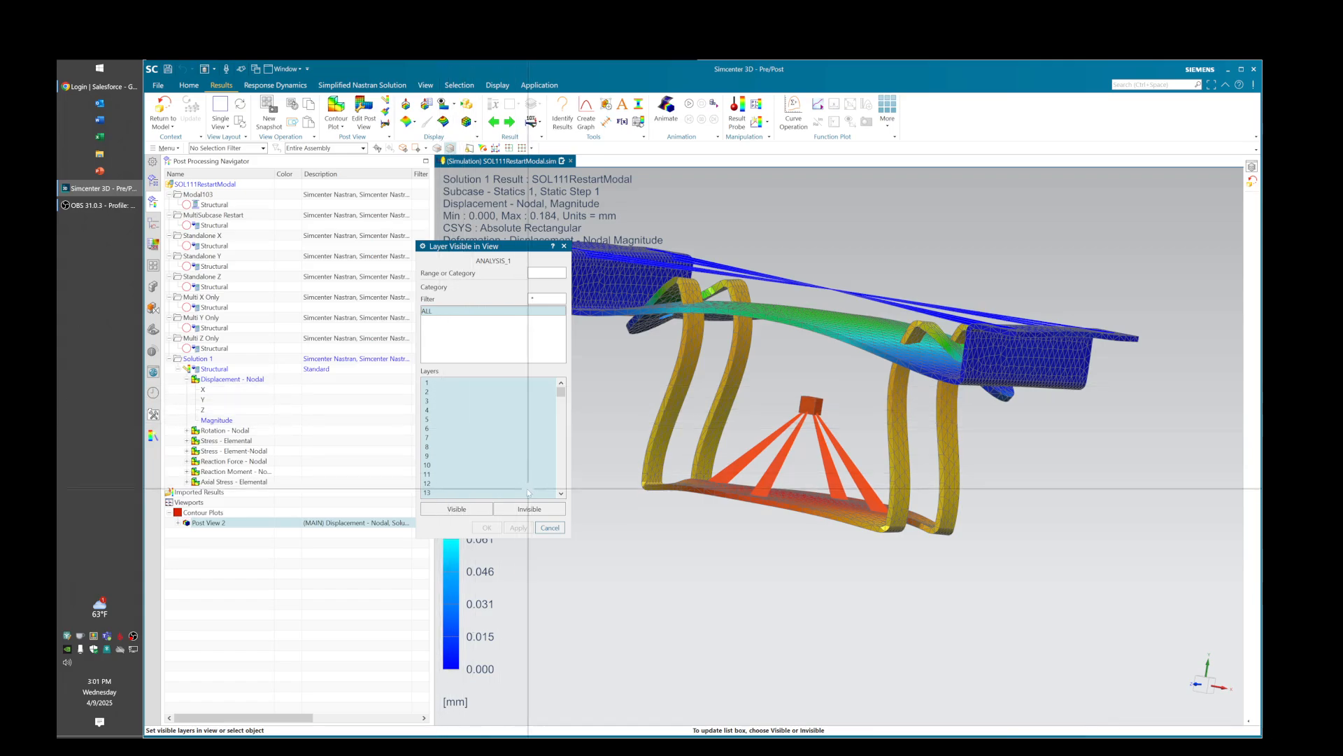
click(470, 510)
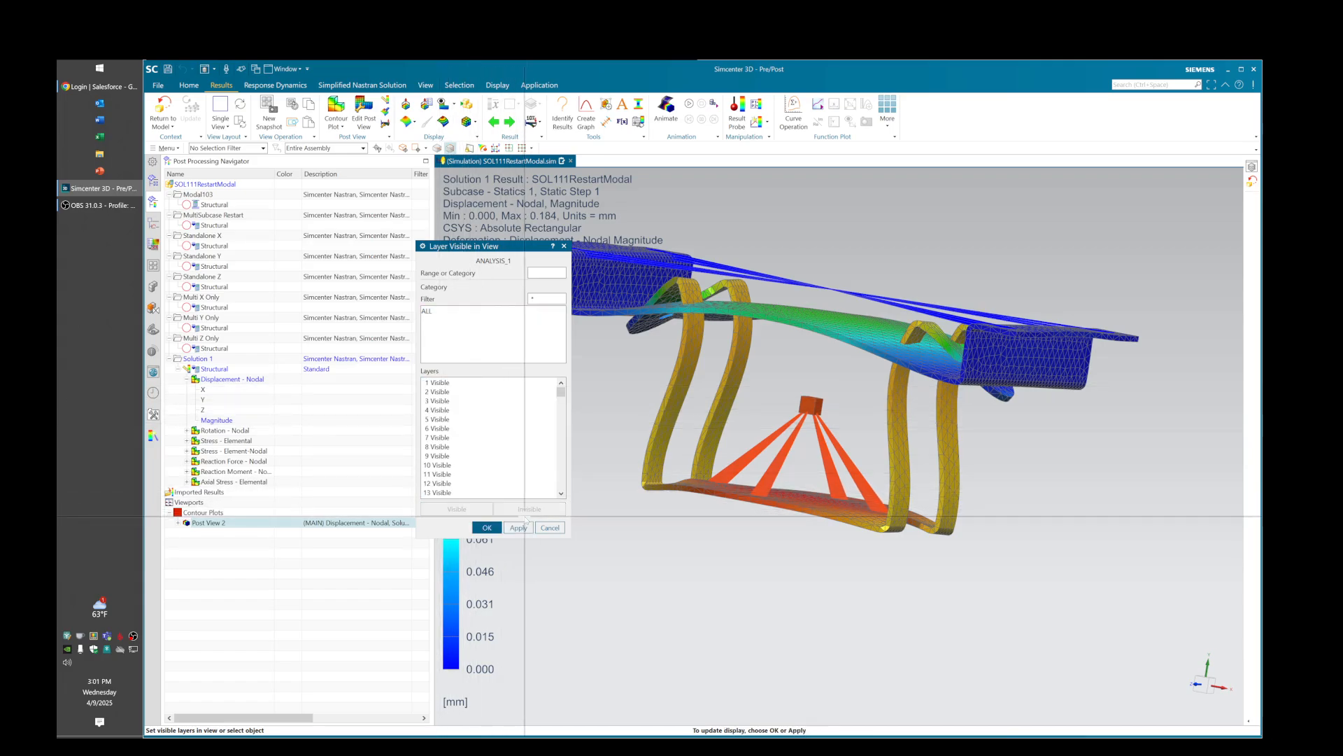
click(519, 528)
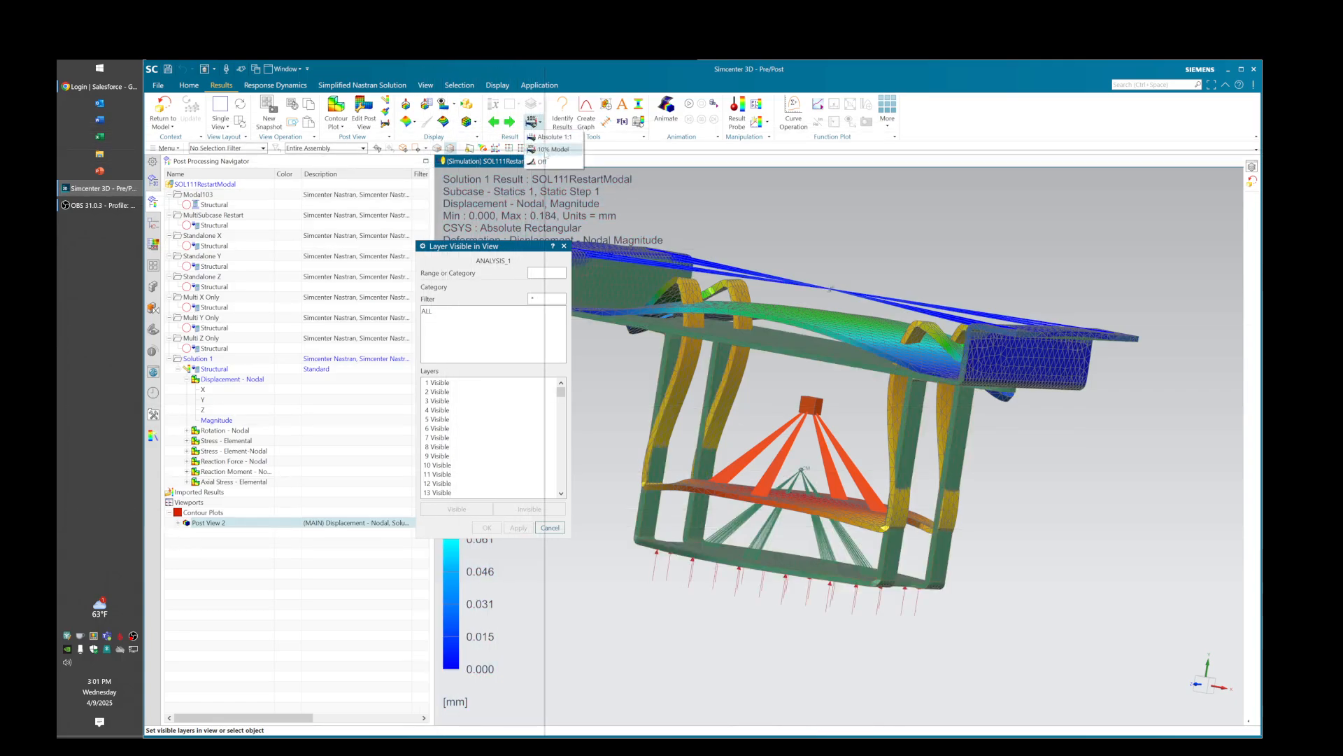
click(550, 136)
middle_drag(738, 366, 735, 412)
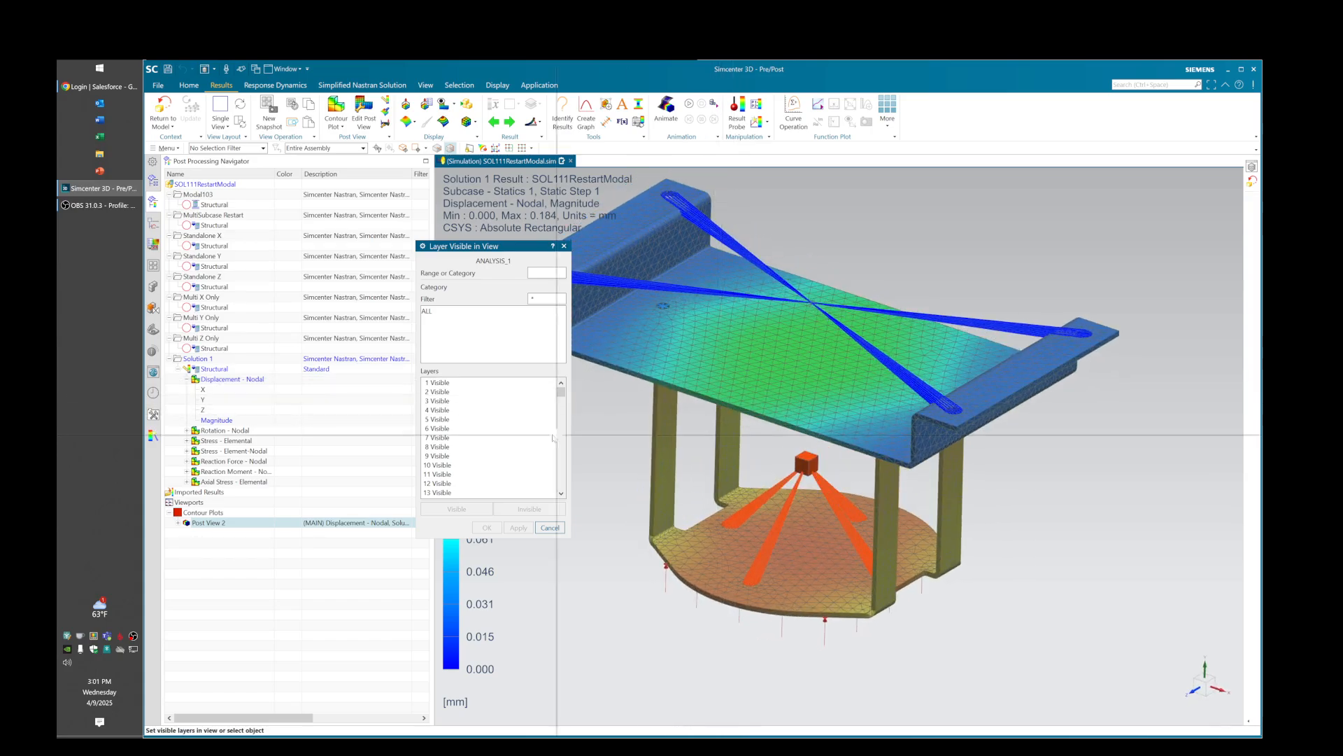
Step: Make all layers of the ANALYSIS_1 view invisible using the ALL category and apply the change
click(433, 311)
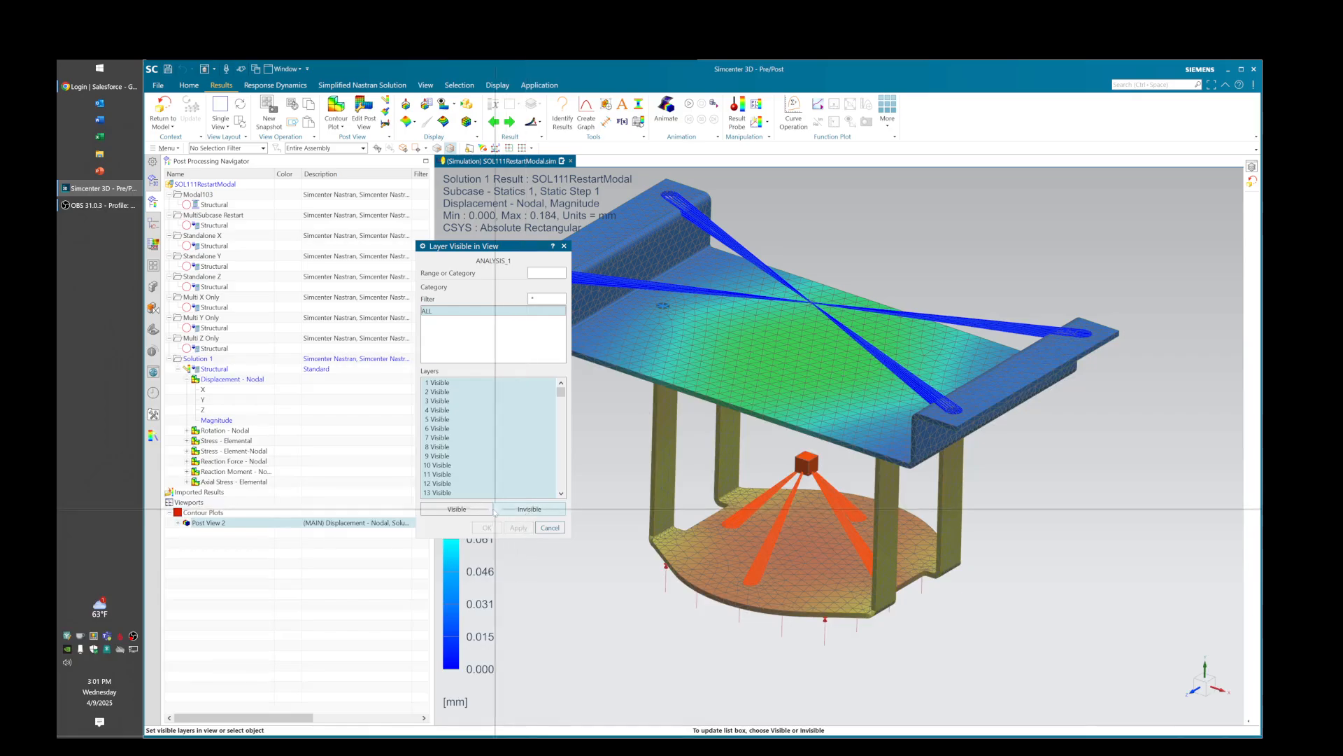
click(541, 508)
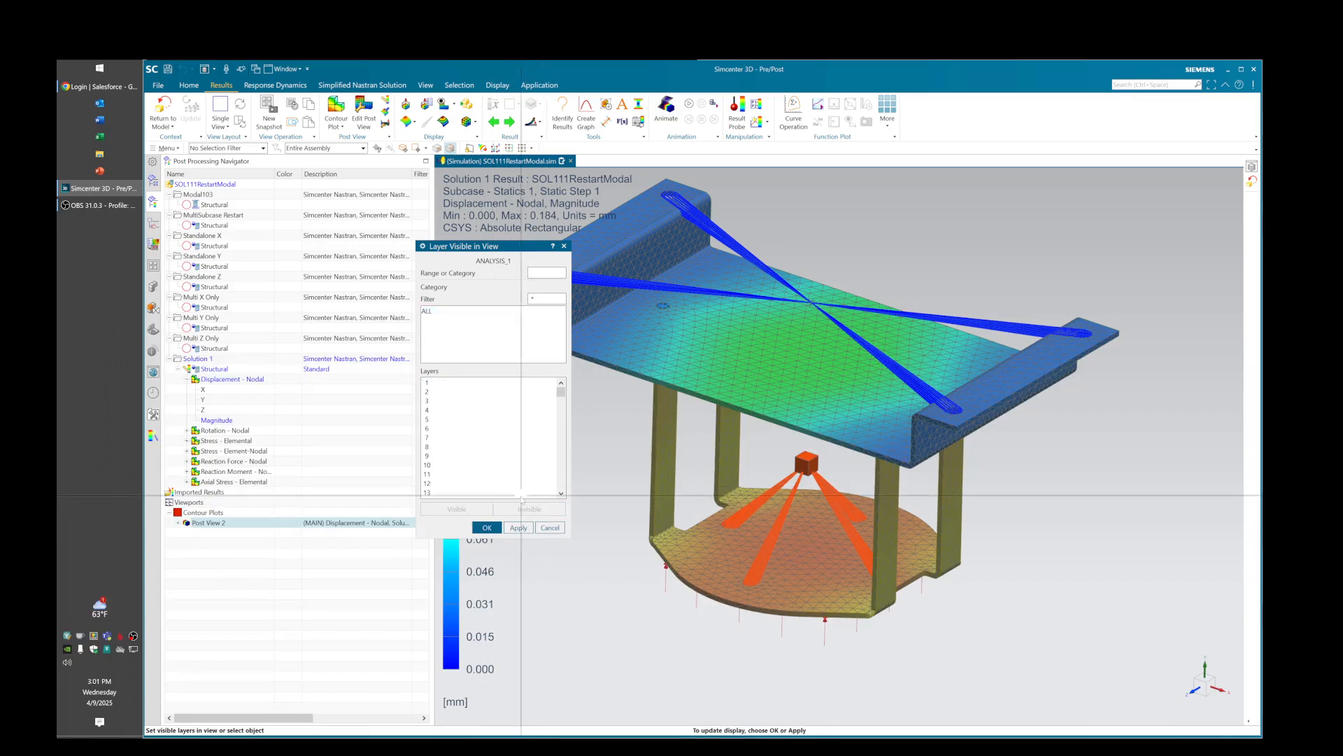
click(518, 527)
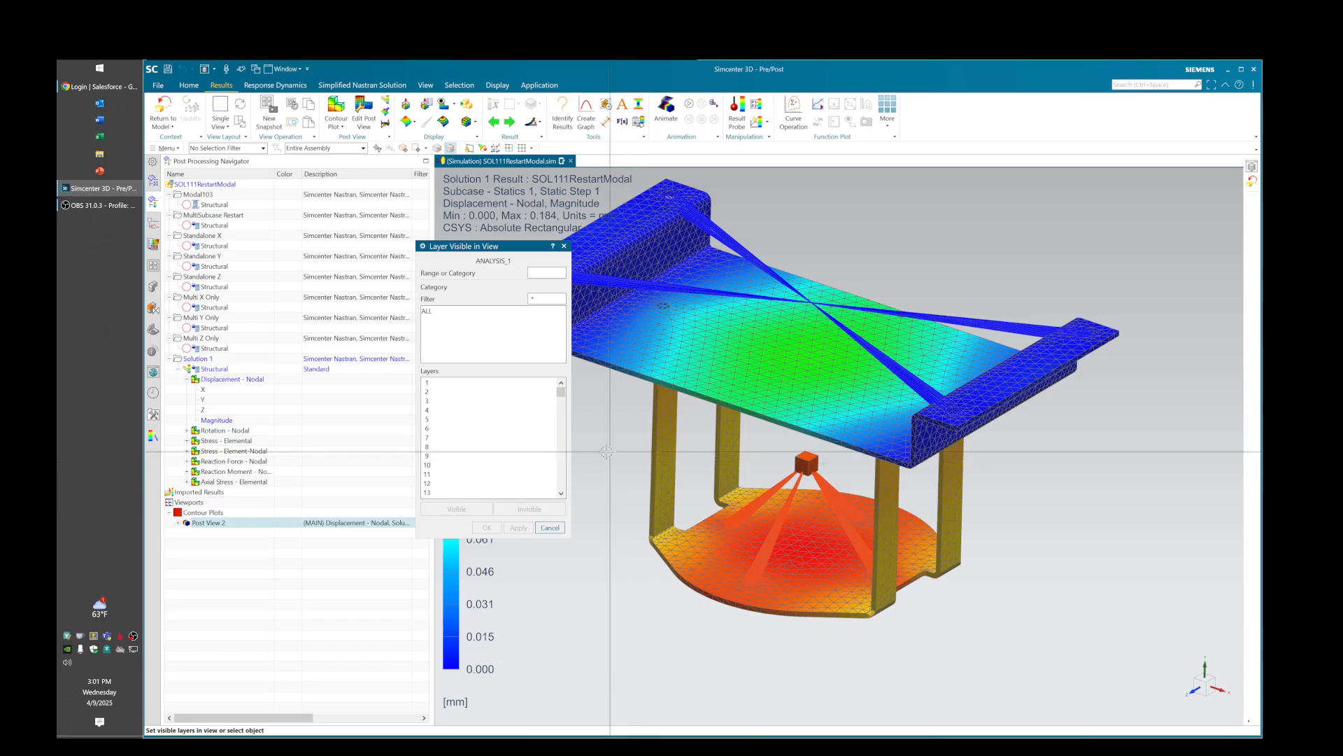
Step: Make only layer 1 visible in the ANALYSIS_1 view, apply the change, and close the layer visibility settings
middle_drag(651, 448, 637, 420)
click(469, 384)
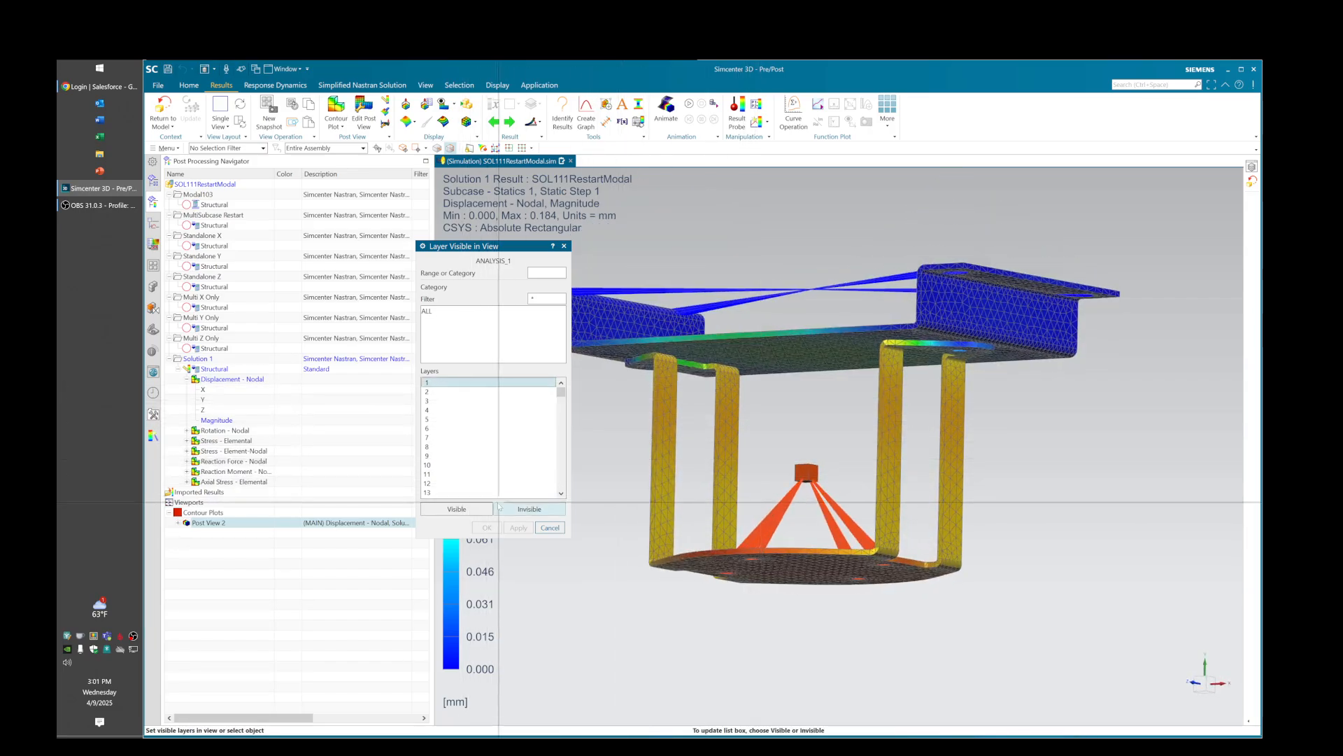
click(457, 508)
click(518, 528)
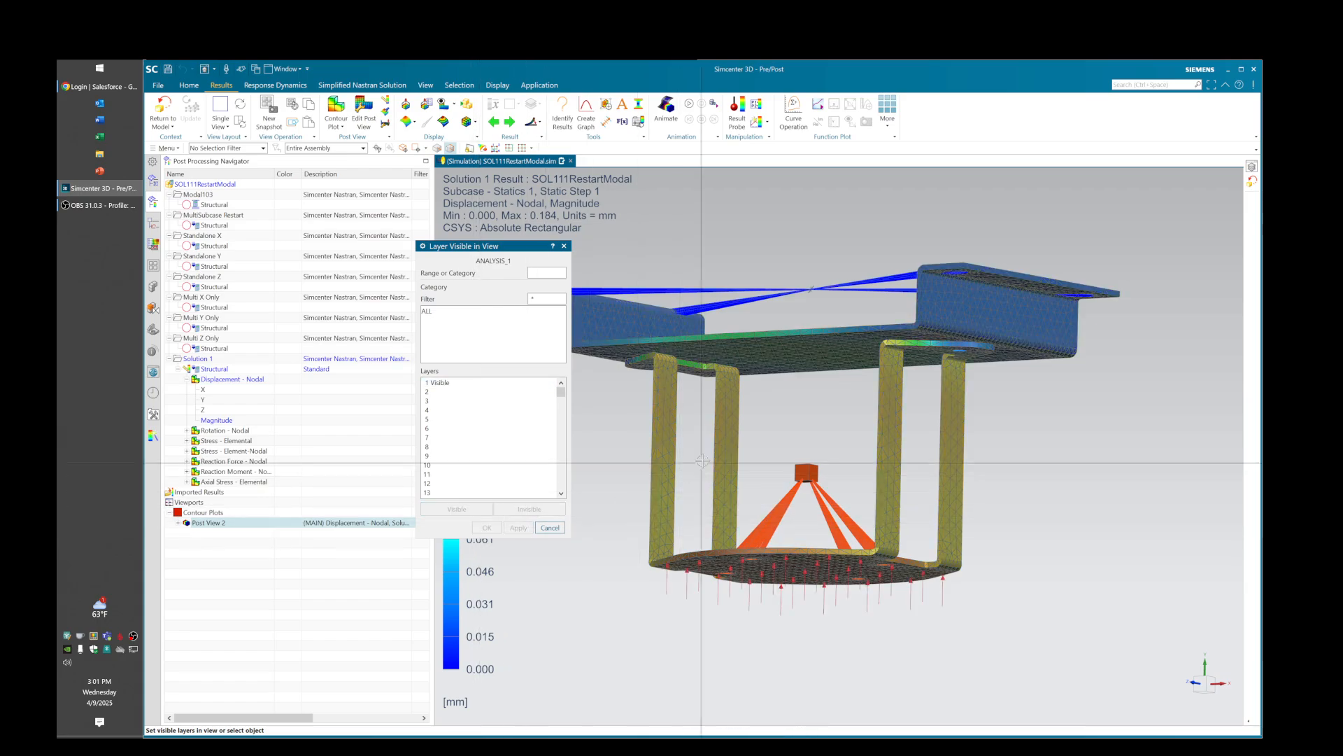
middle_drag(655, 463, 737, 482)
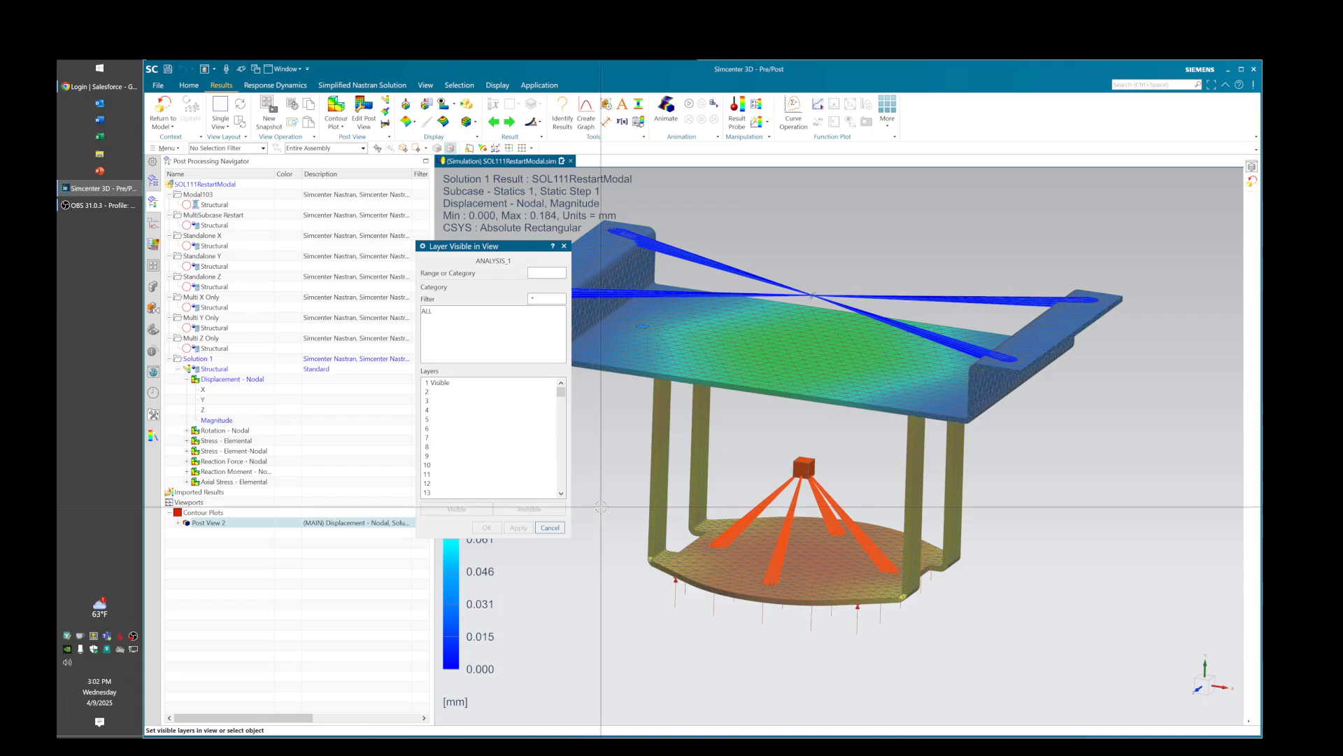
click(549, 527)
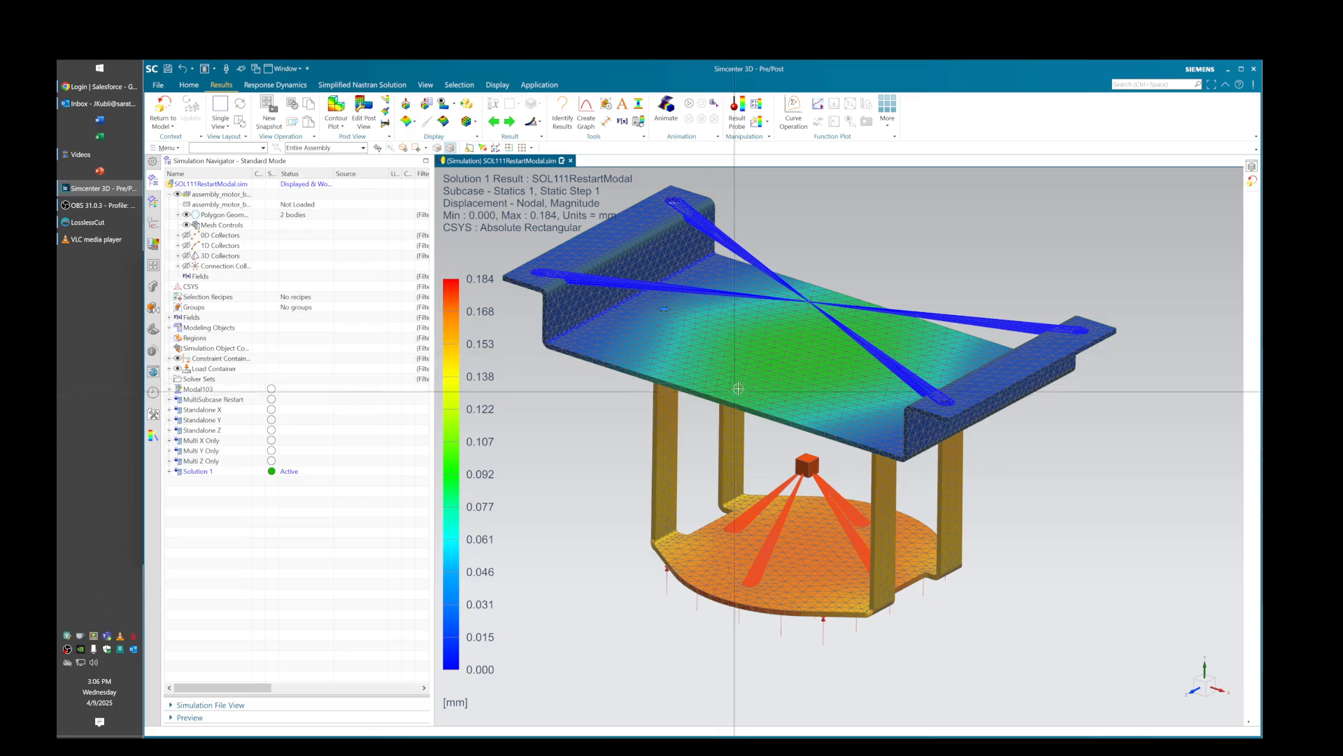
Step: Collapse the assembly_motor_b... node in the Simulation Navigator and hide it, then examine the contour and load arrows from below and above
middle_drag(724, 397, 705, 303)
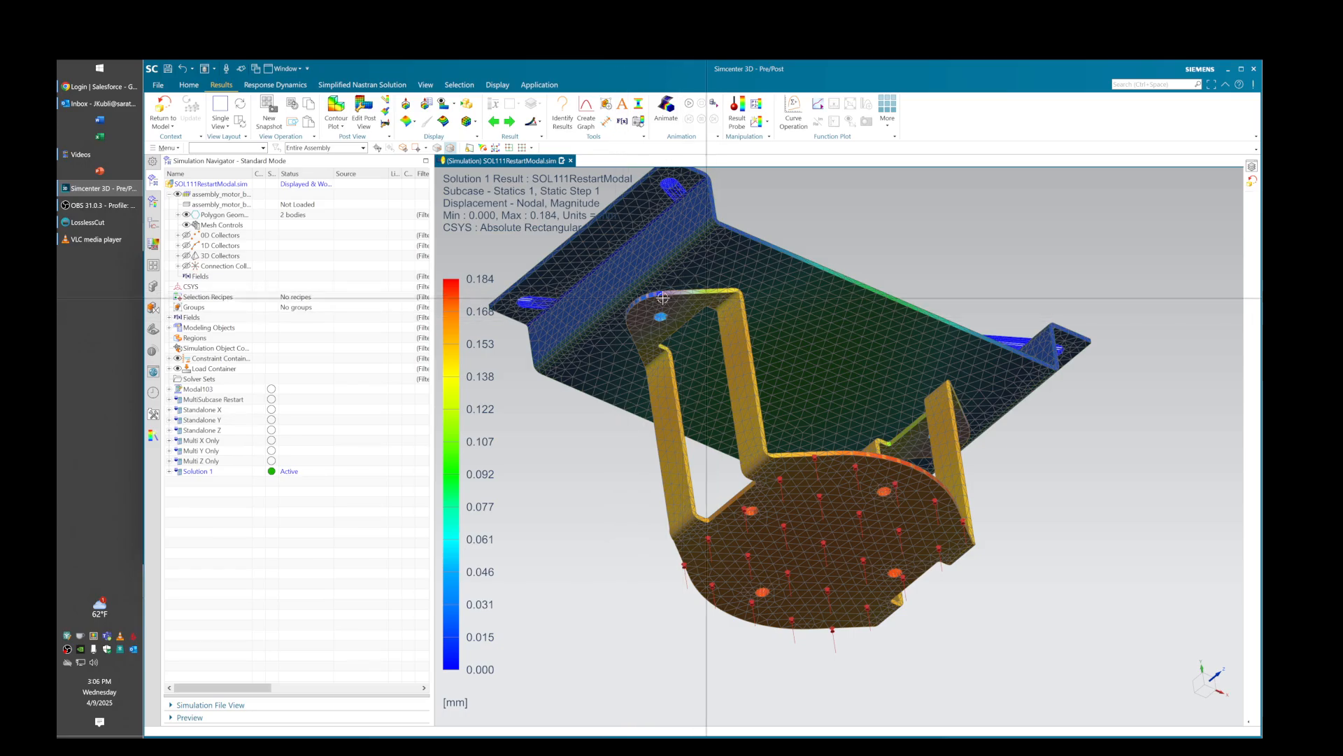
middle_drag(791, 353, 705, 422)
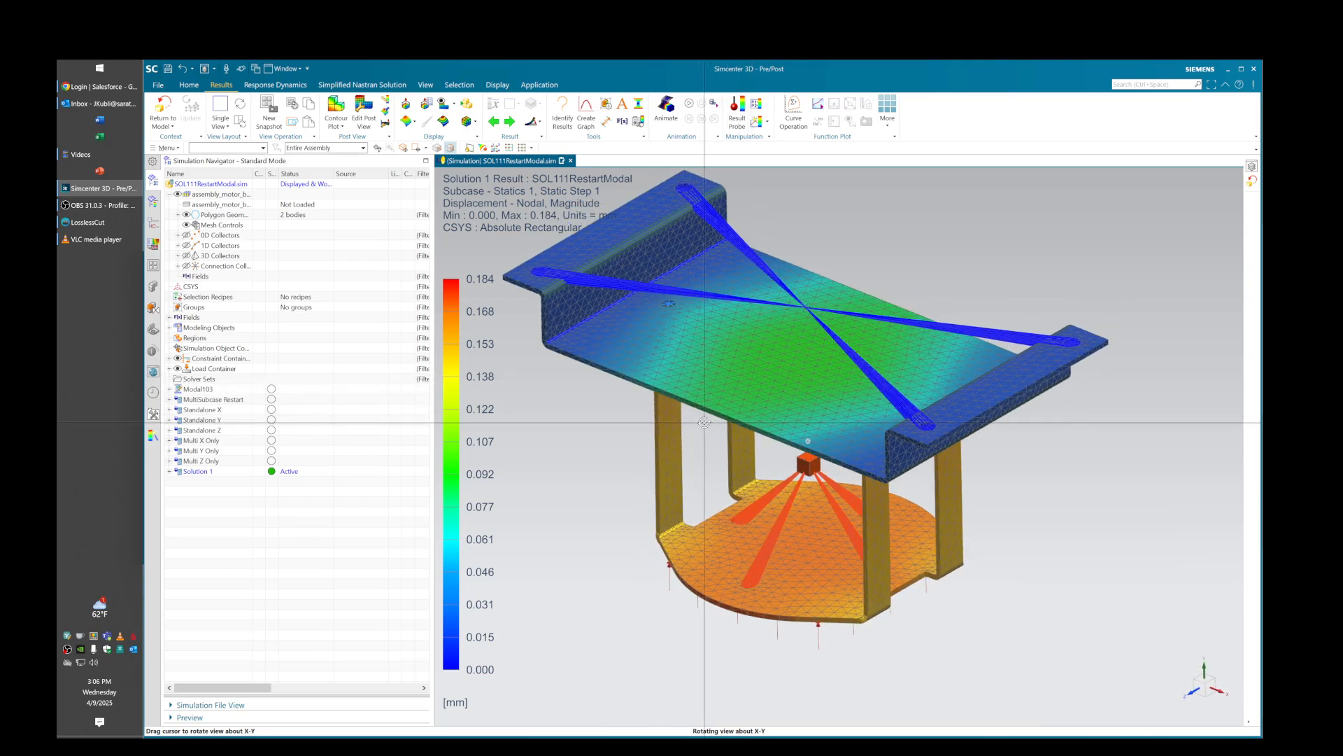
click(152, 202)
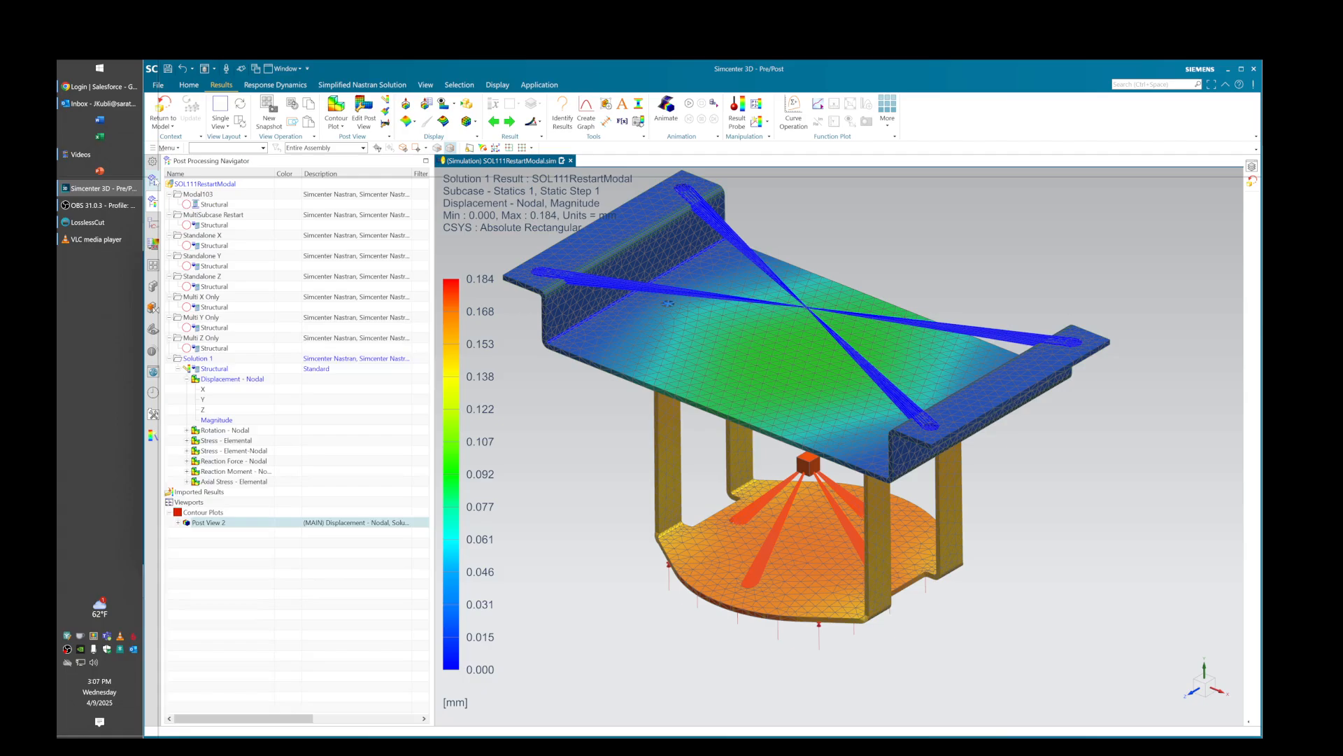
click(153, 180)
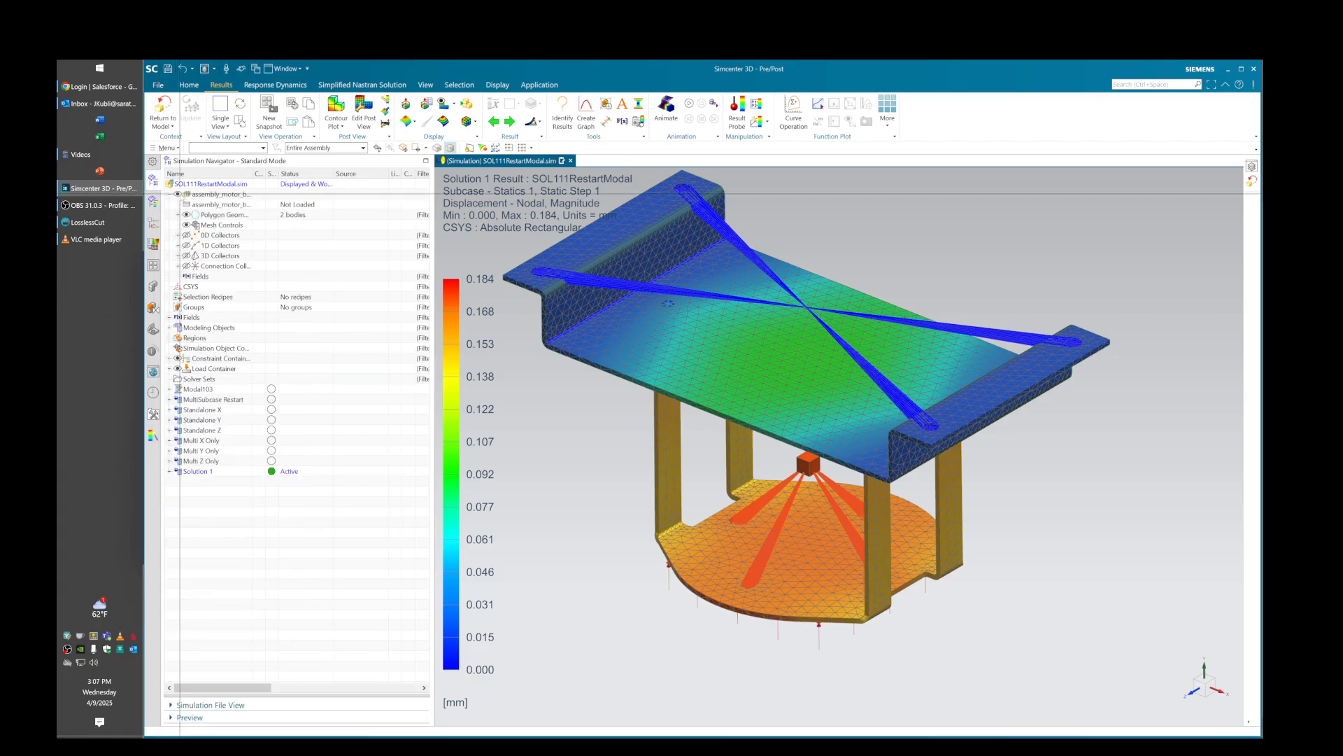
click(169, 194)
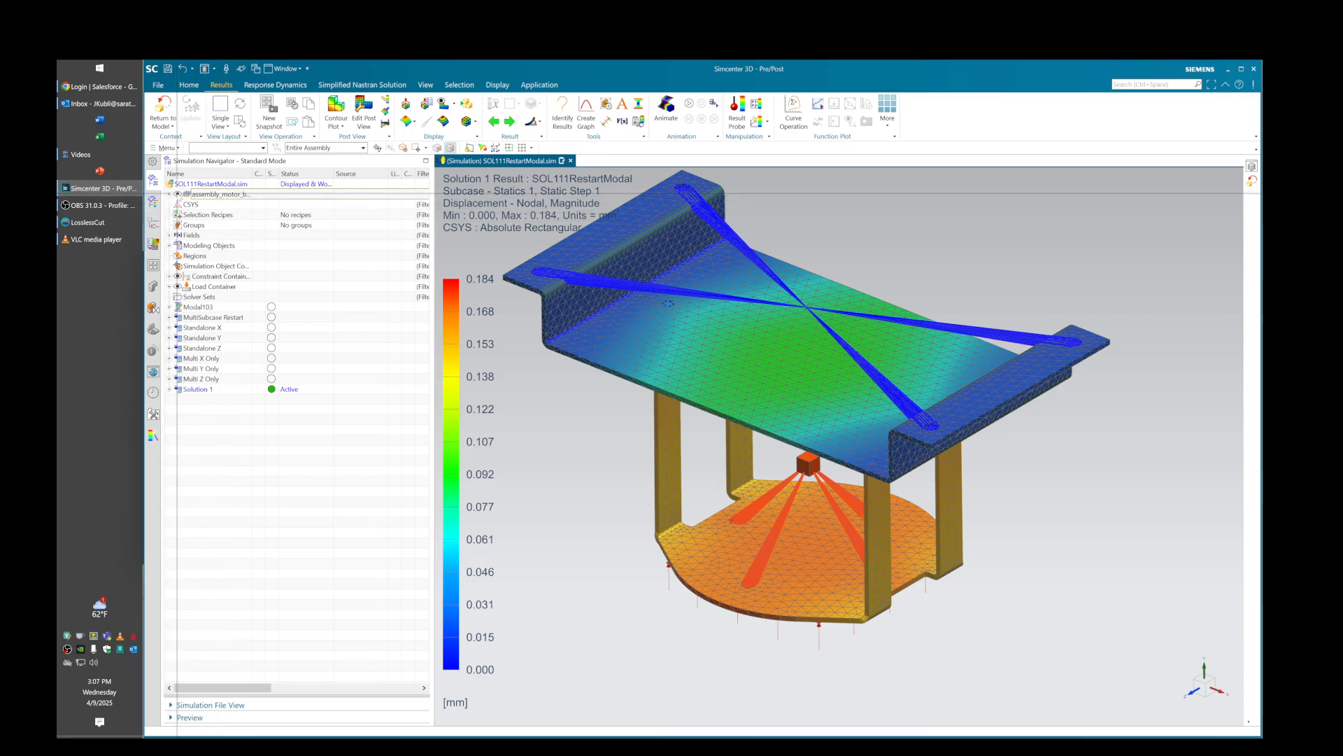
click(177, 193)
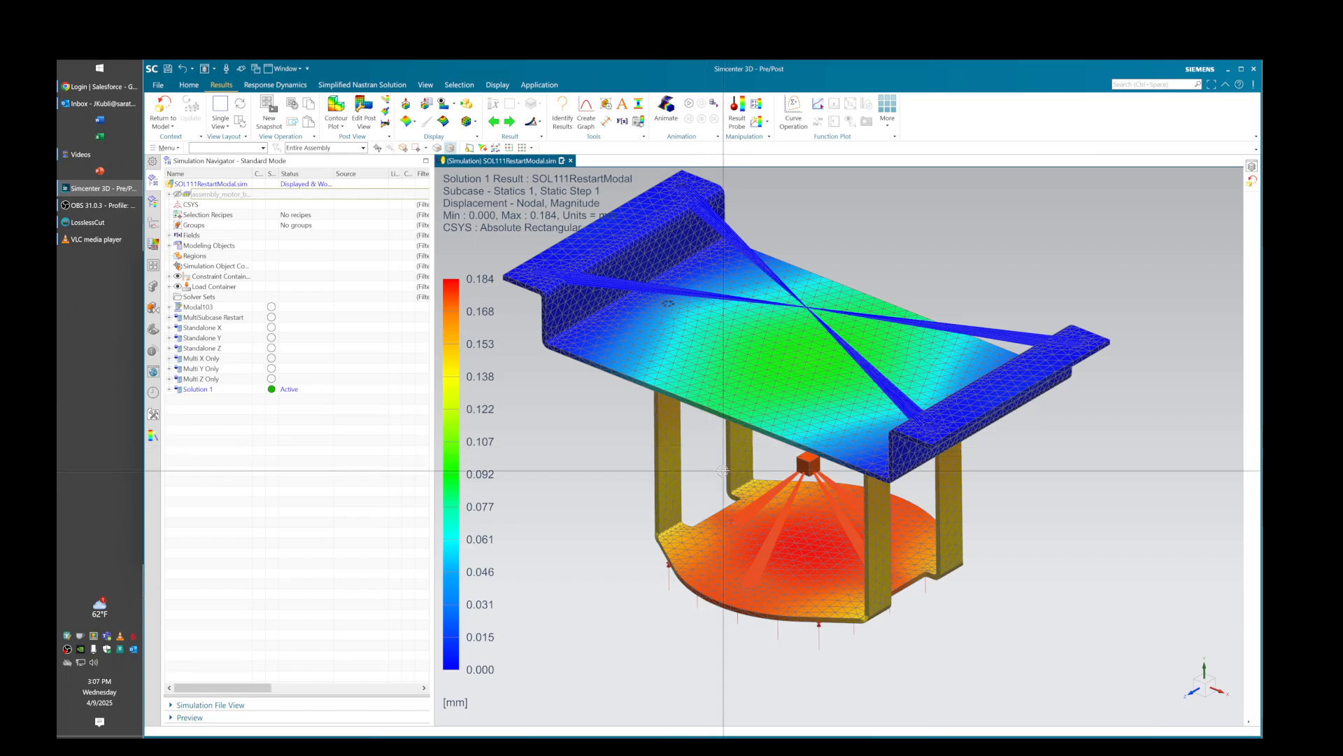
middle_drag(723, 470, 817, 399)
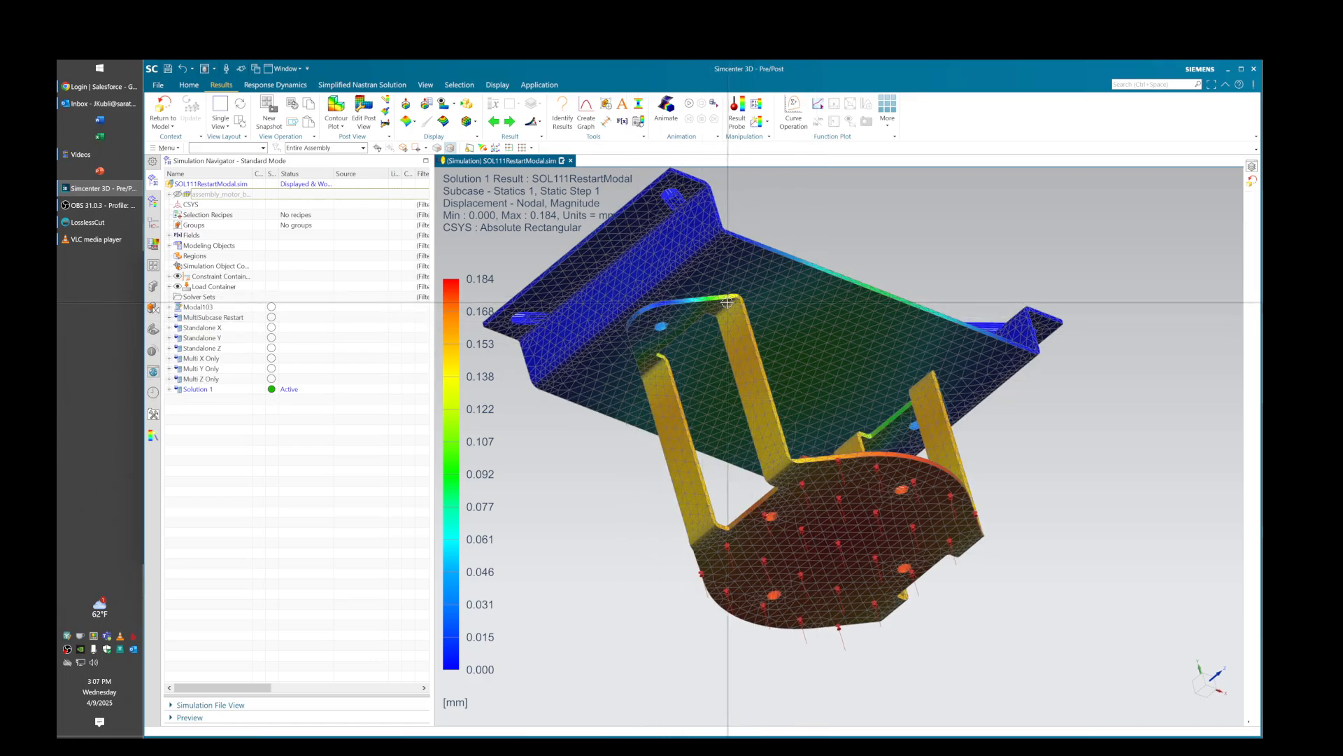
middle_drag(850, 424, 766, 473)
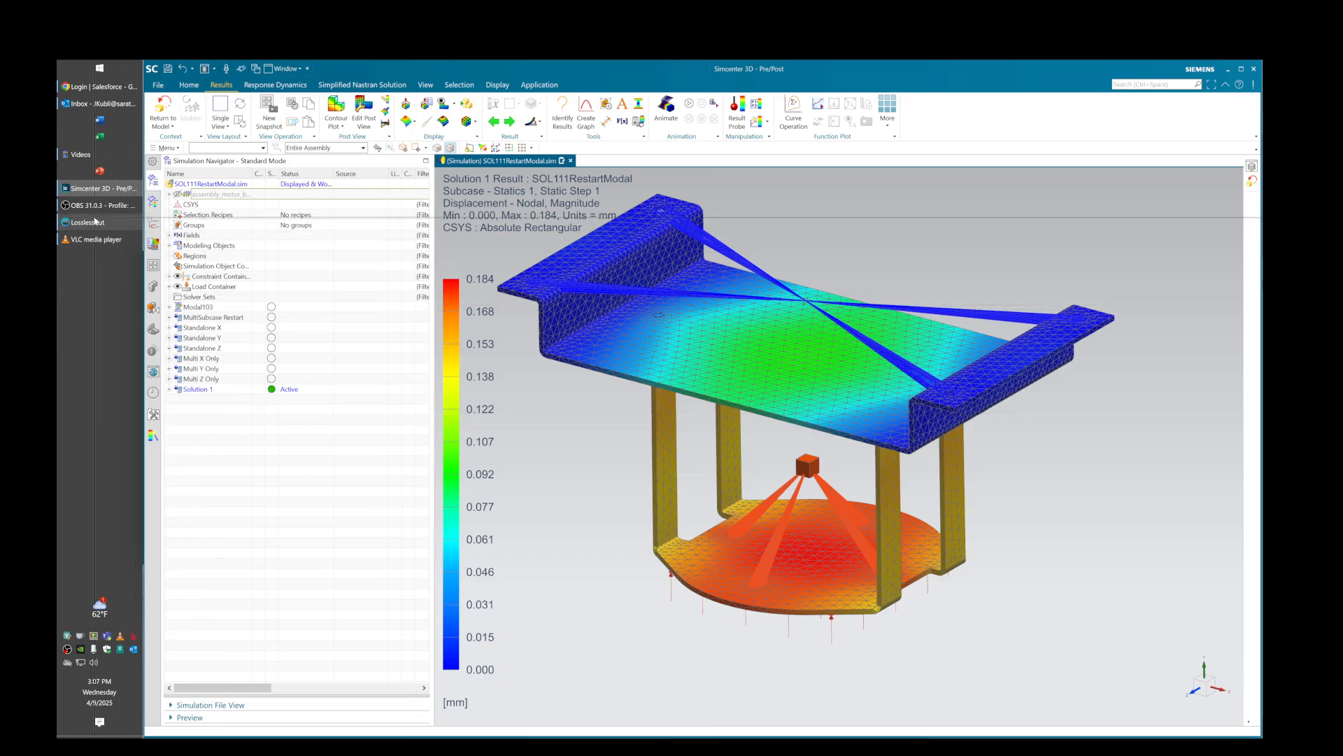